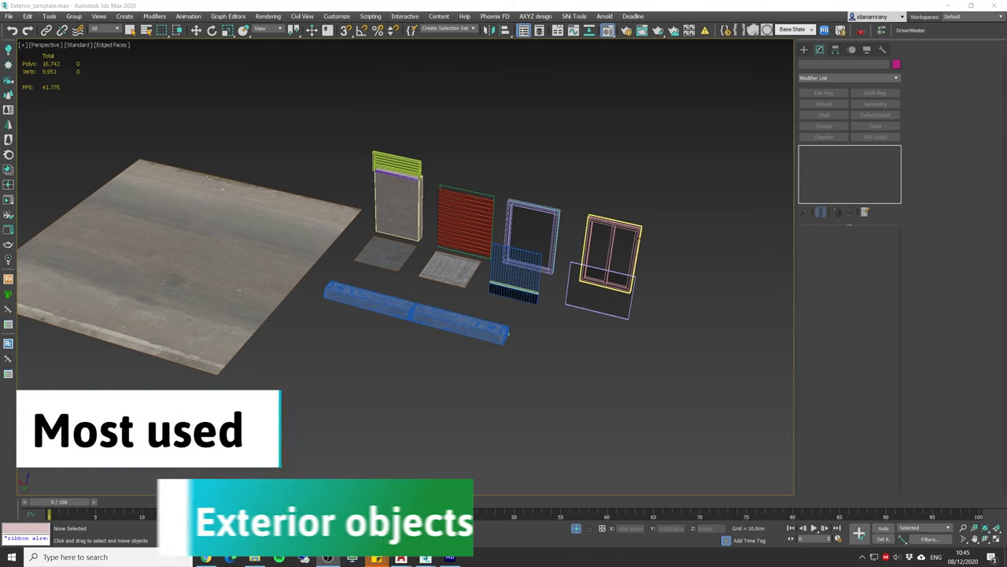
- Rename the two-panel window as window, name the glass railing in front of it, and rename the long blue block as Curbstone
click(634, 235)
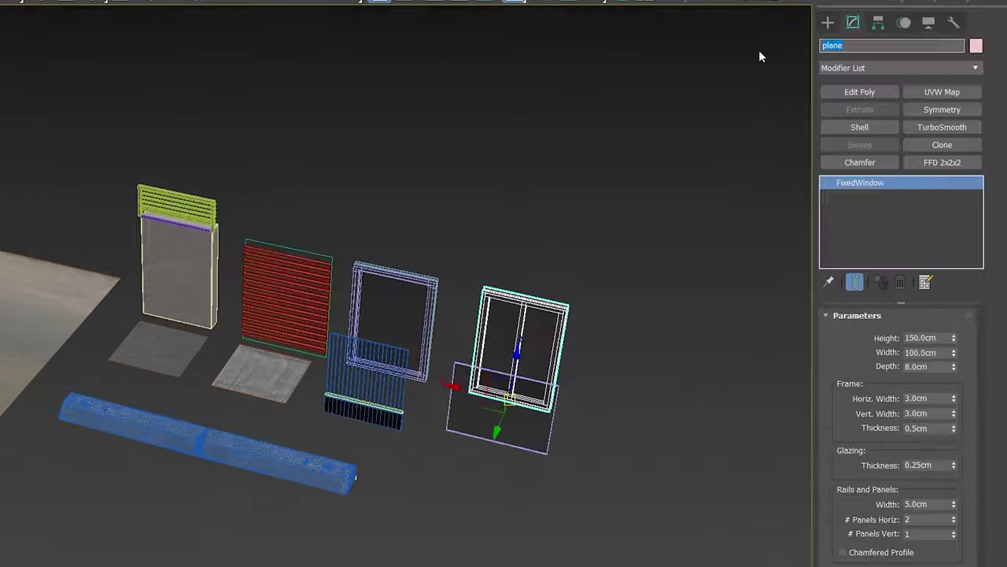
text(window)
click(549, 411)
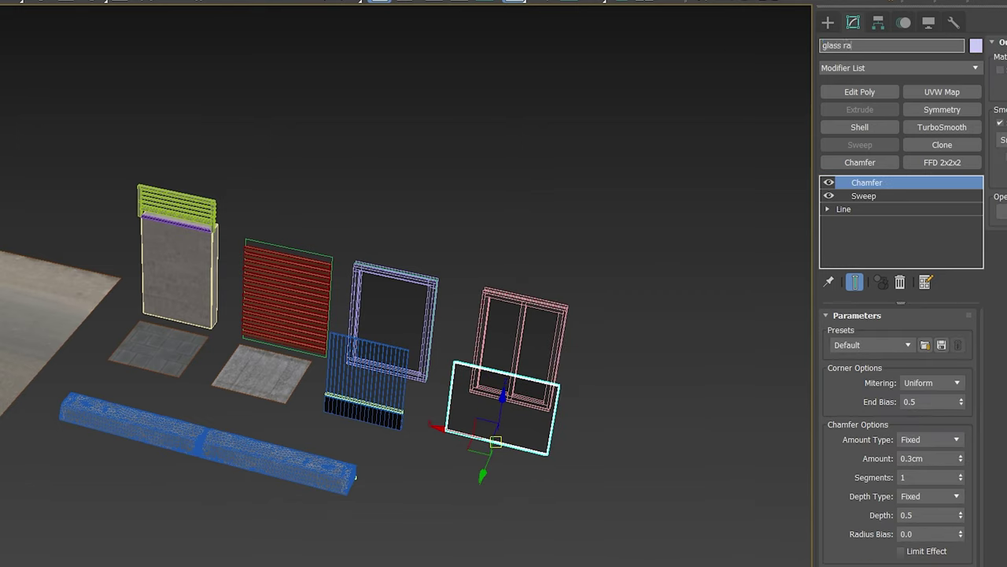
click(236, 453)
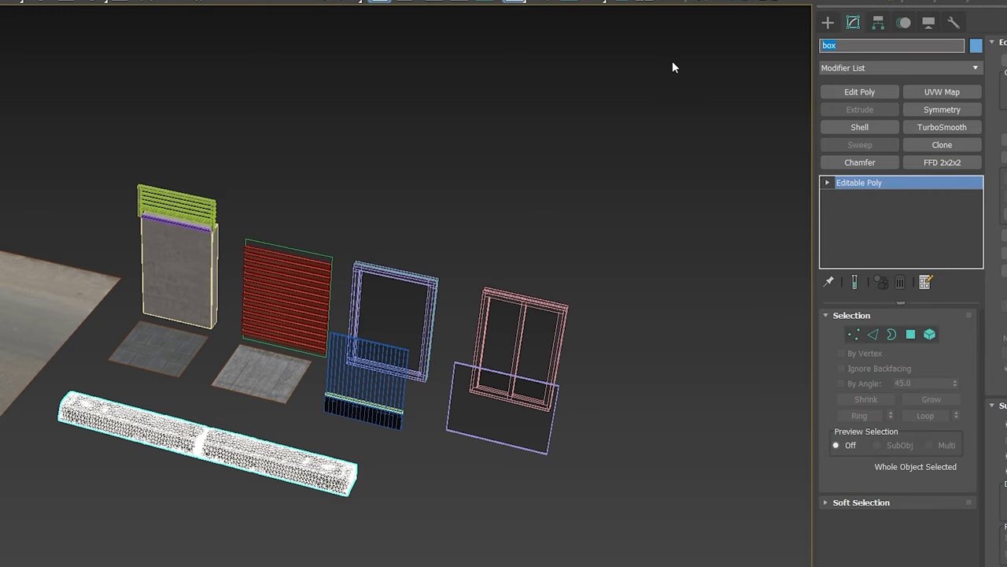
text(Curb)
text(stone)
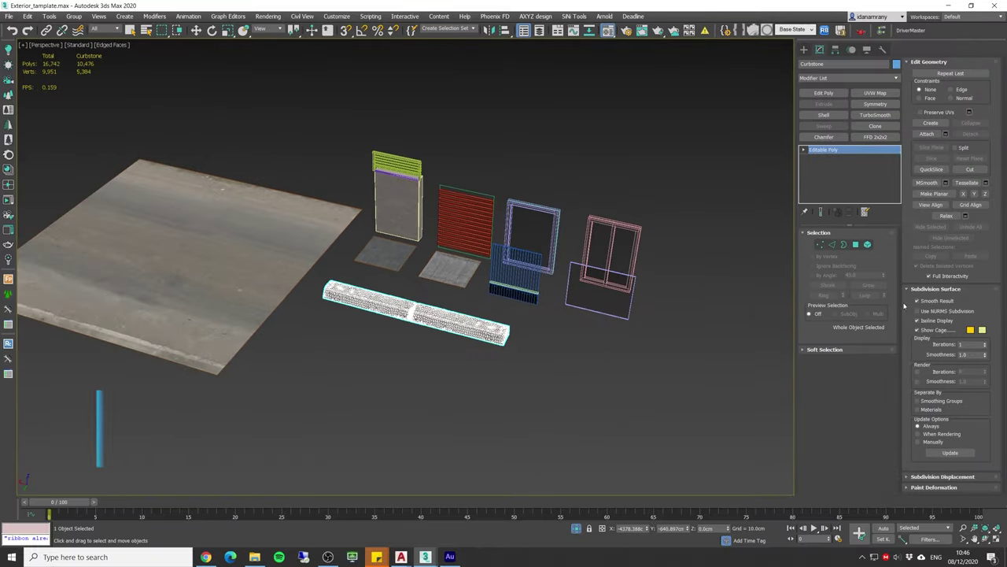
- Examine the grid of material index spheres, selecting the wood and white tile samples to inspect their mapping
scroll(341, 155, down, 2)
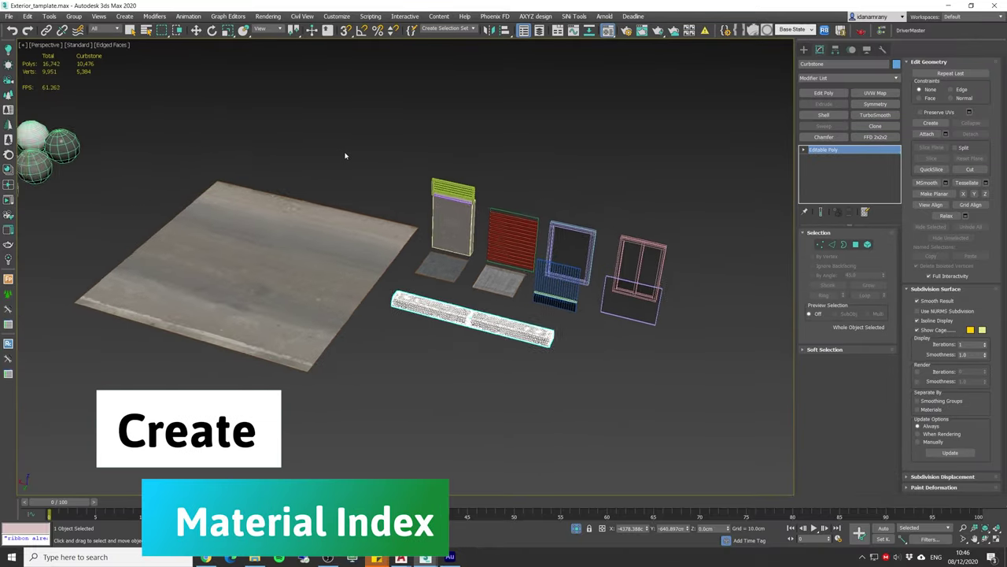
scroll(346, 157, down, 2)
middle_drag(346, 162, 512, 191)
scroll(503, 191, up, 1)
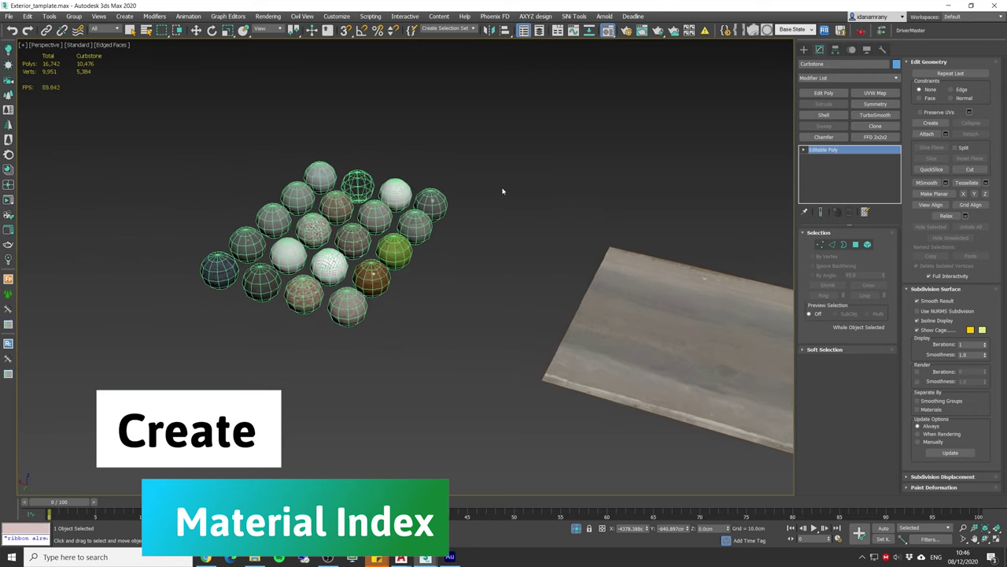
scroll(503, 190, up, 10)
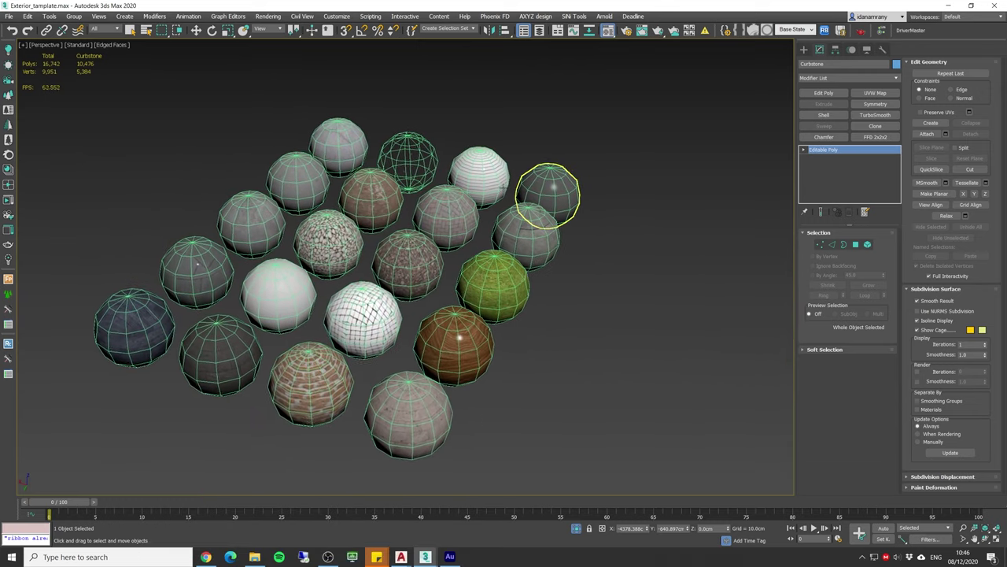
click(605, 174)
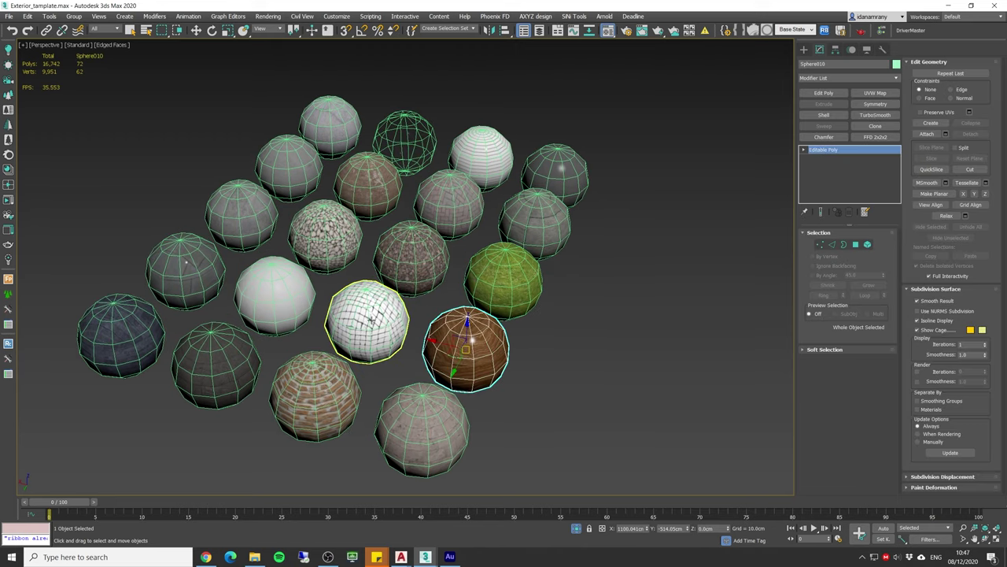
click(368, 327)
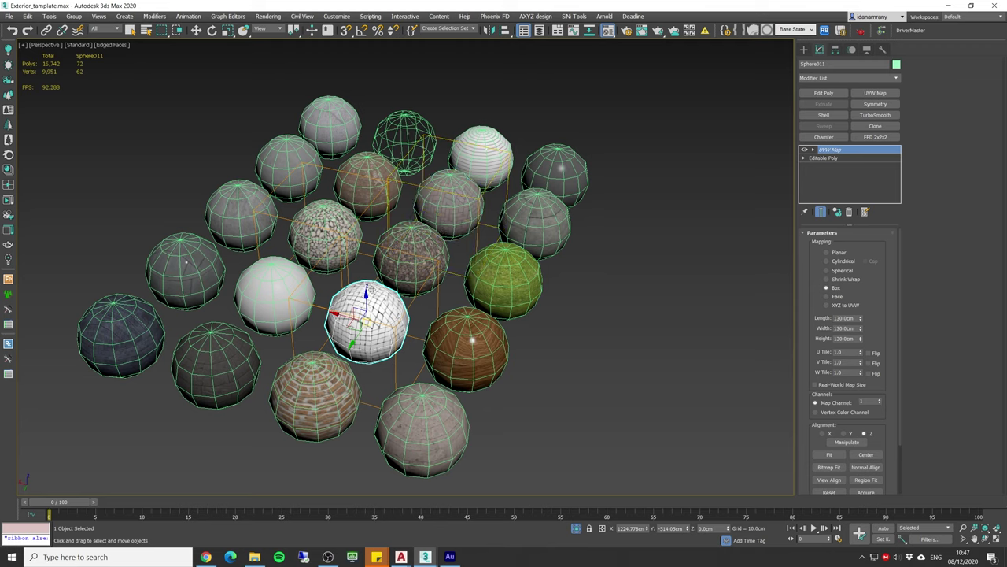
click(403, 254)
- Enter a UVW Map length of 130 cm on the grey-brown sphere below the white ribbed one, and clear the selection
click(459, 212)
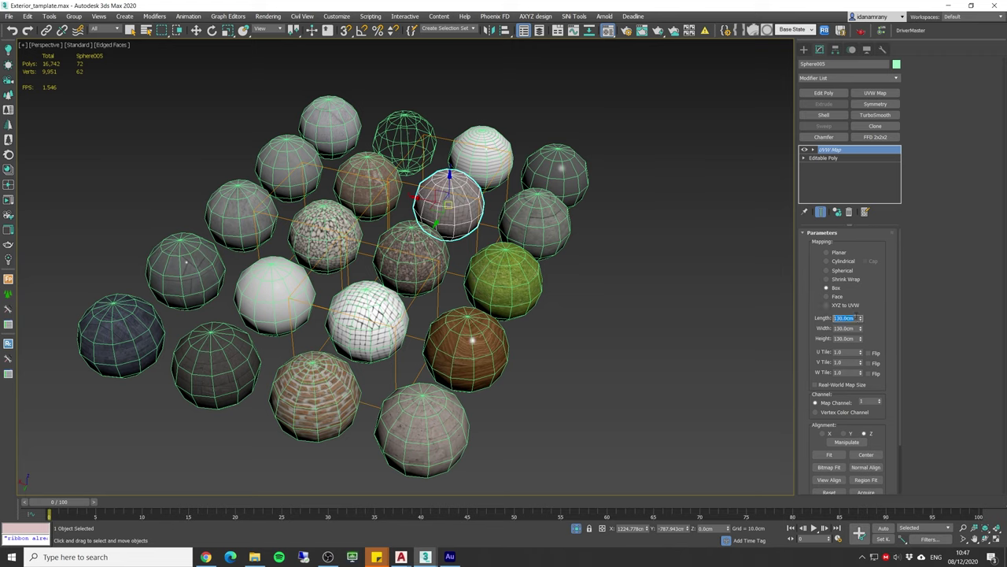
drag(860, 315, 861, 323)
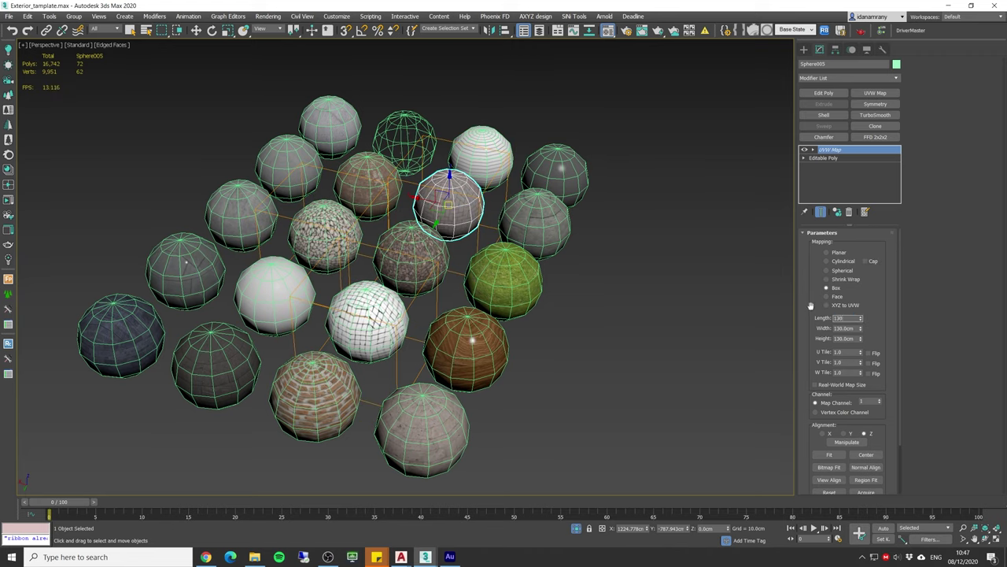
key(Return)
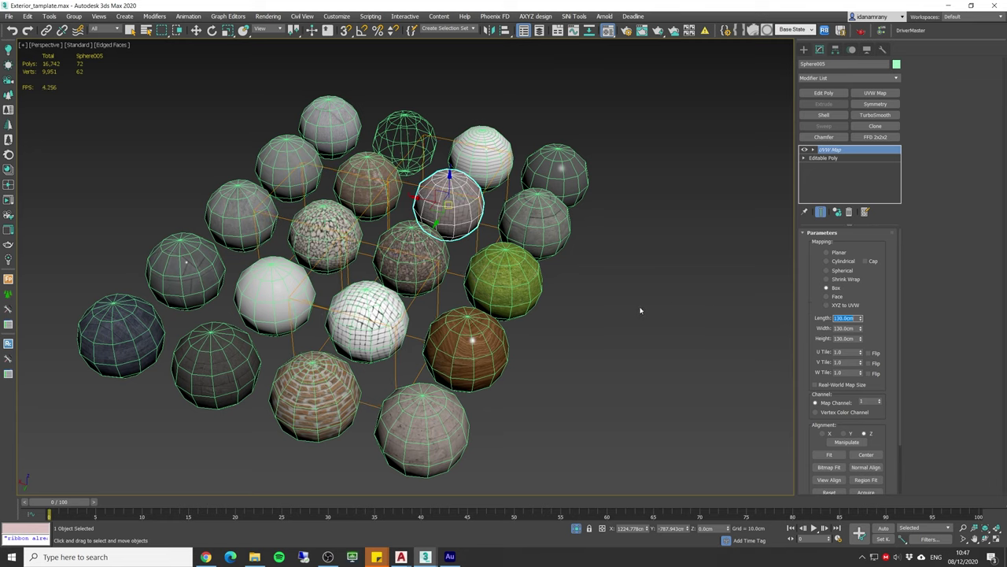
click(640, 310)
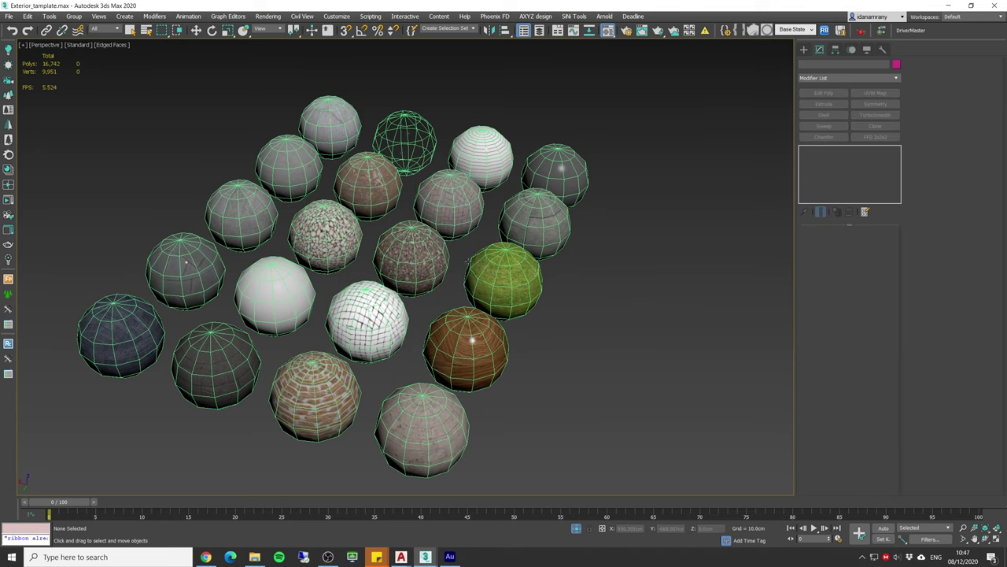
- Examine the sun setups by showing the Sun01, Sun02 and sun03 layers one at a time in the Scene Explorer
click(10, 17)
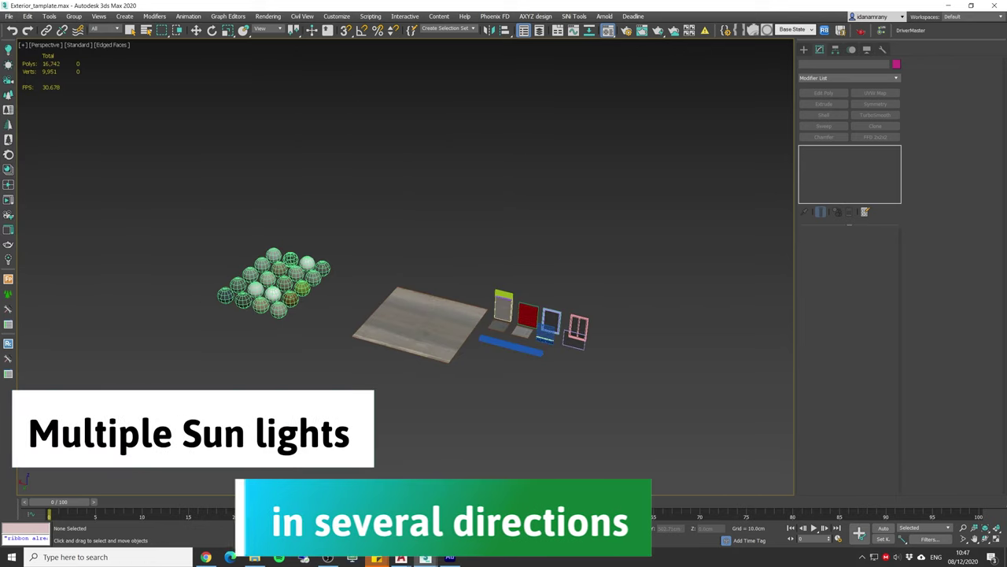
drag(0, 197, 210, 101)
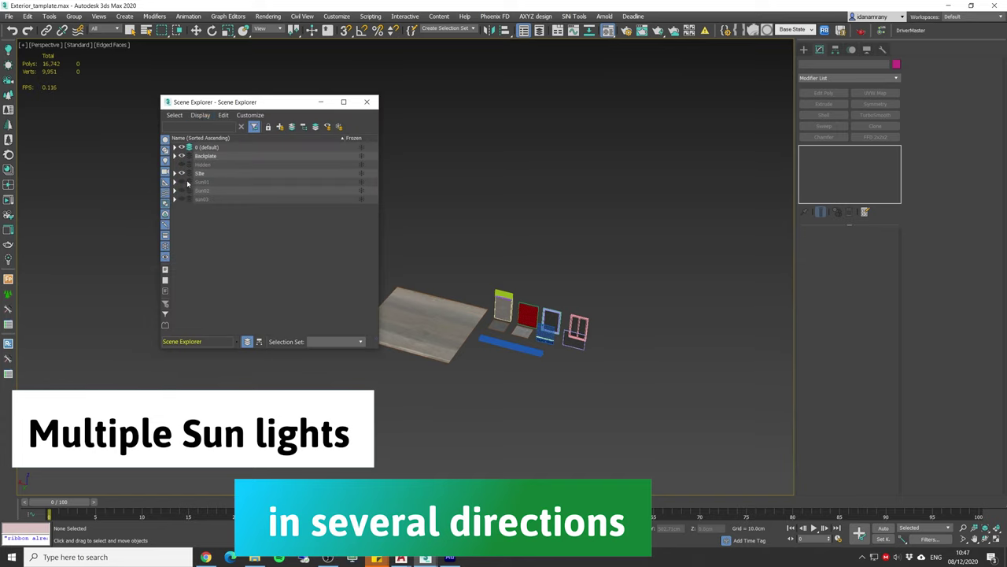
click(182, 182)
key(z)
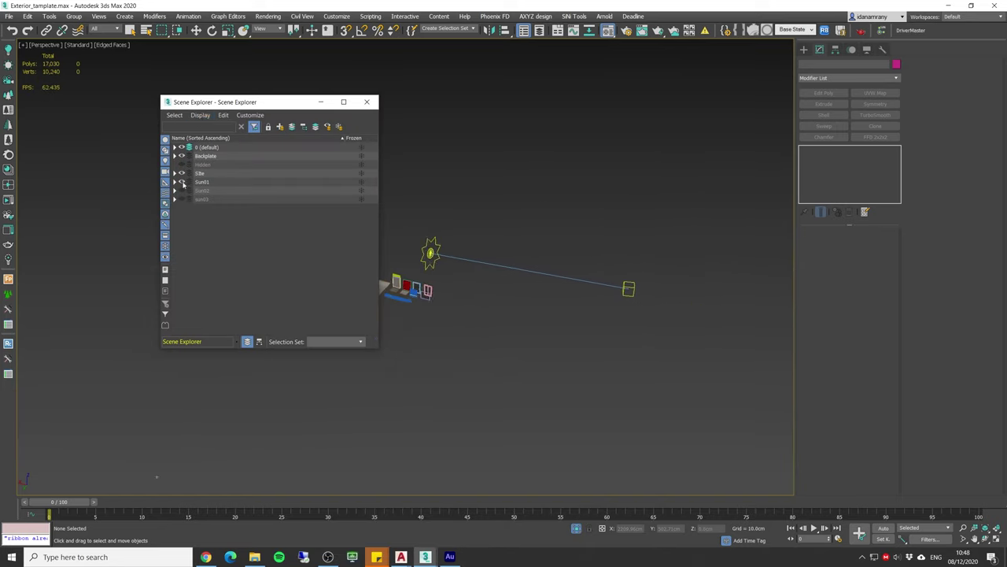
click(182, 181)
click(182, 191)
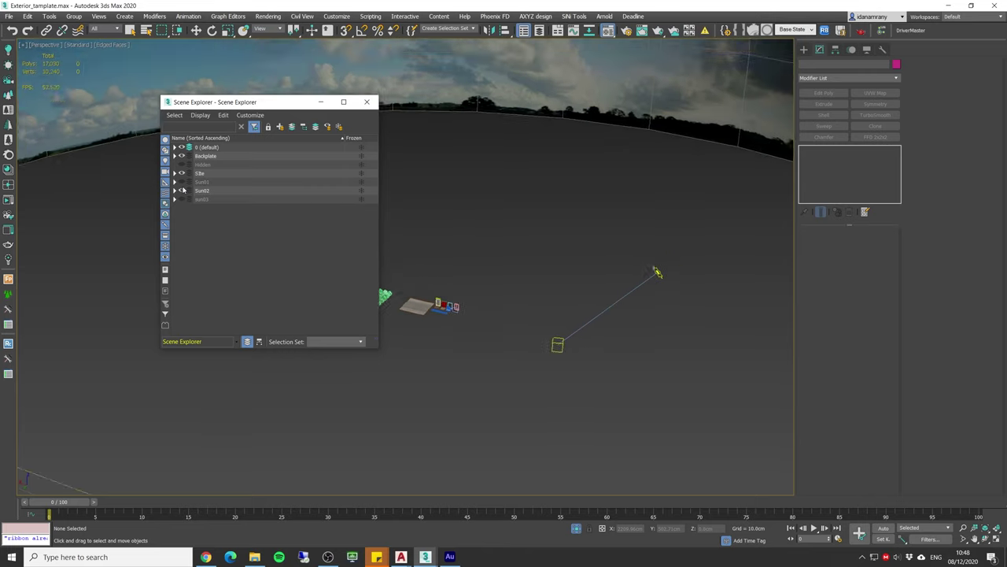
click(182, 191)
click(181, 199)
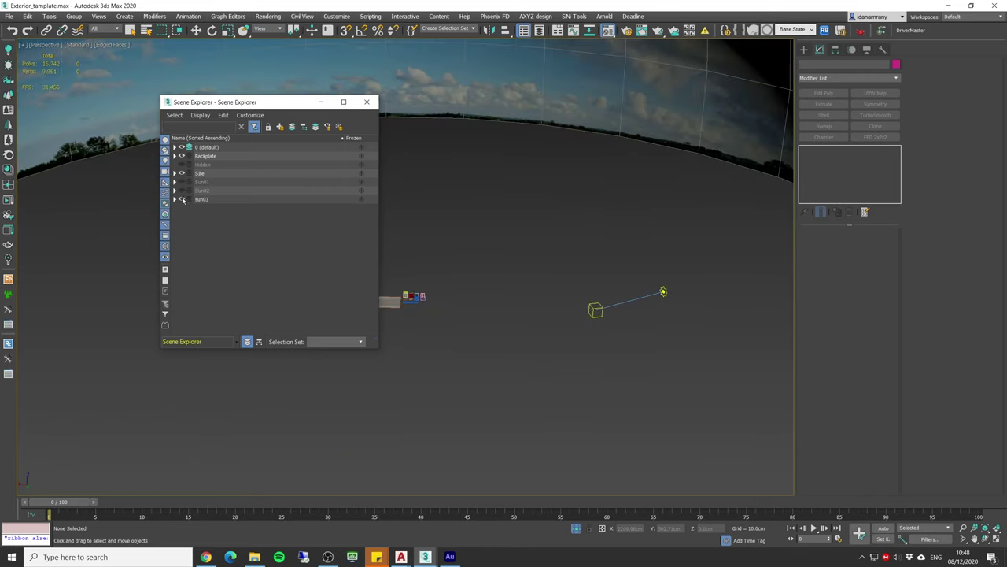
- Show the Sun01 and Sun02 layers together with sun03 and compare the light directions in the Top view
click(181, 190)
click(182, 182)
key(t)
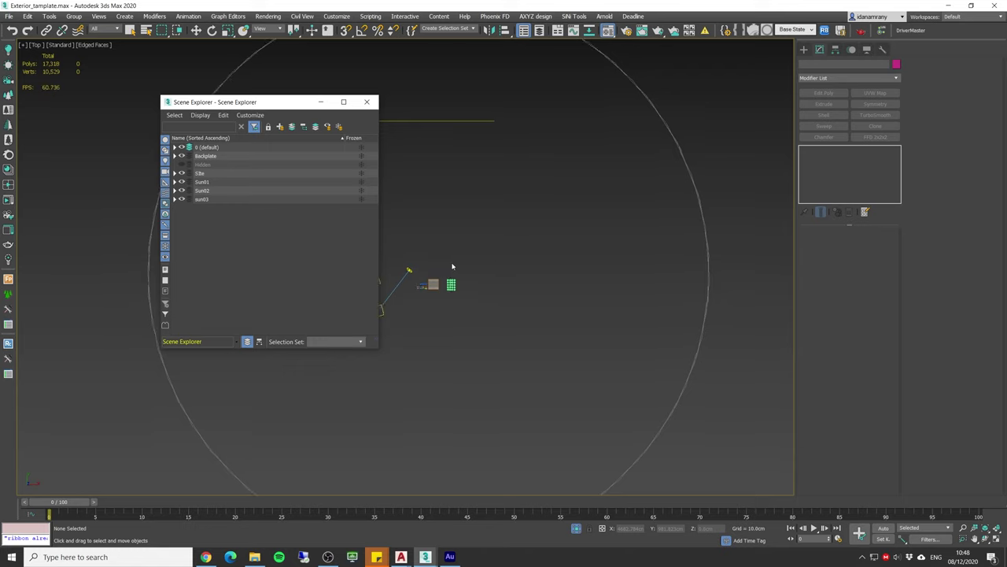
key(z)
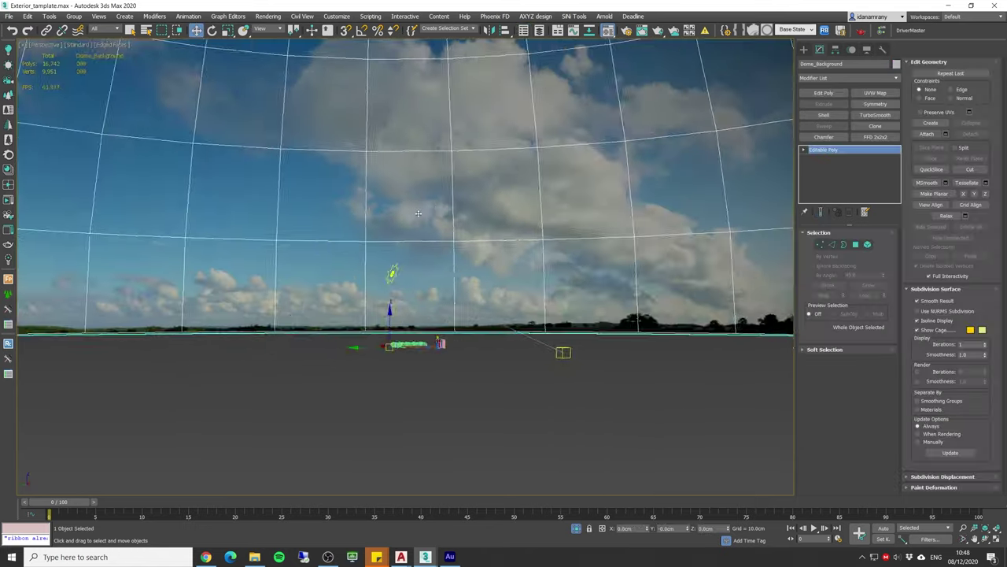
- Rotate Dome_Background to 146.2 degrees about Z so the bright part of the sky lines up with the sun light
alt+middle_drag(418, 224, 470, 216)
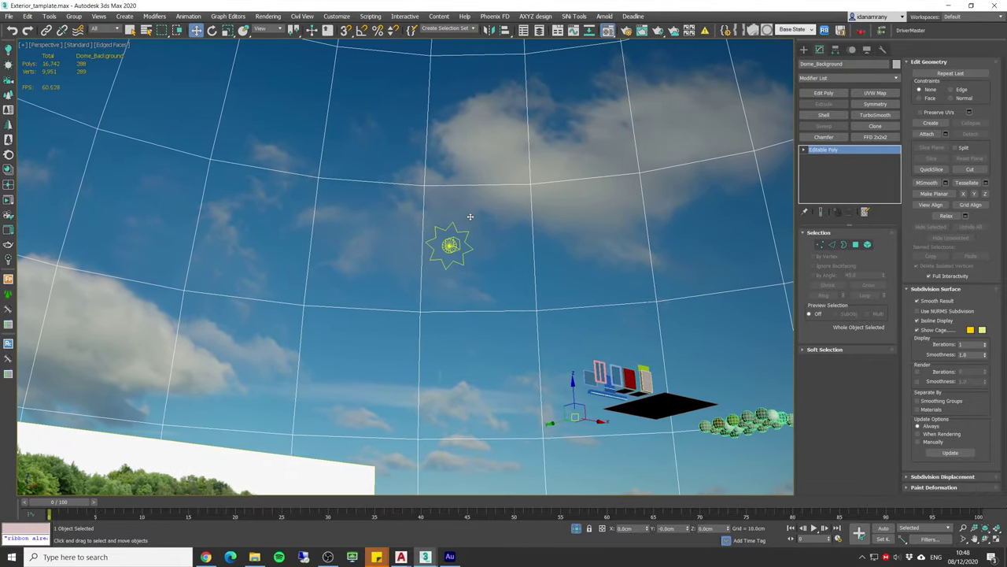
right_click(212, 30)
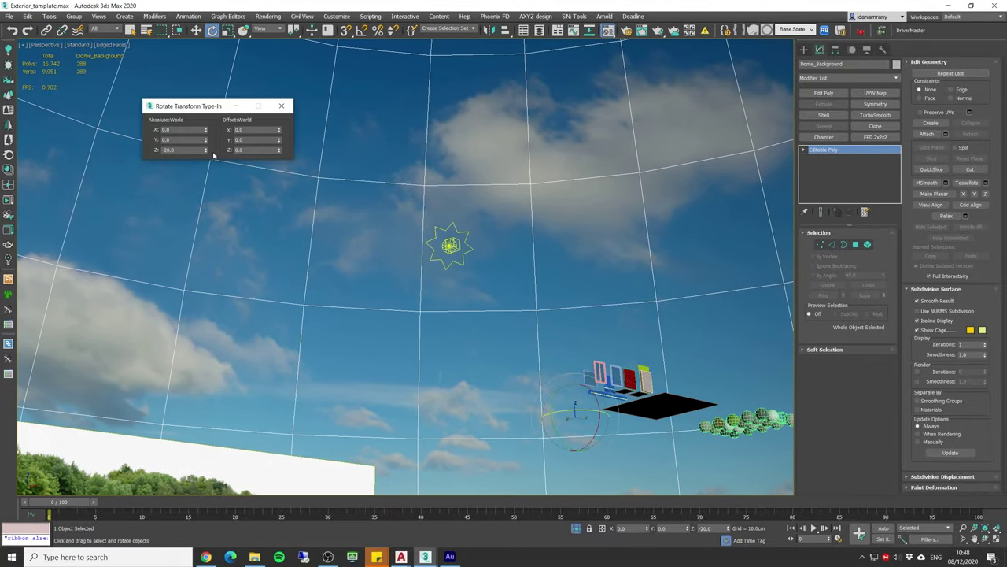
drag(206, 150, 252, 258)
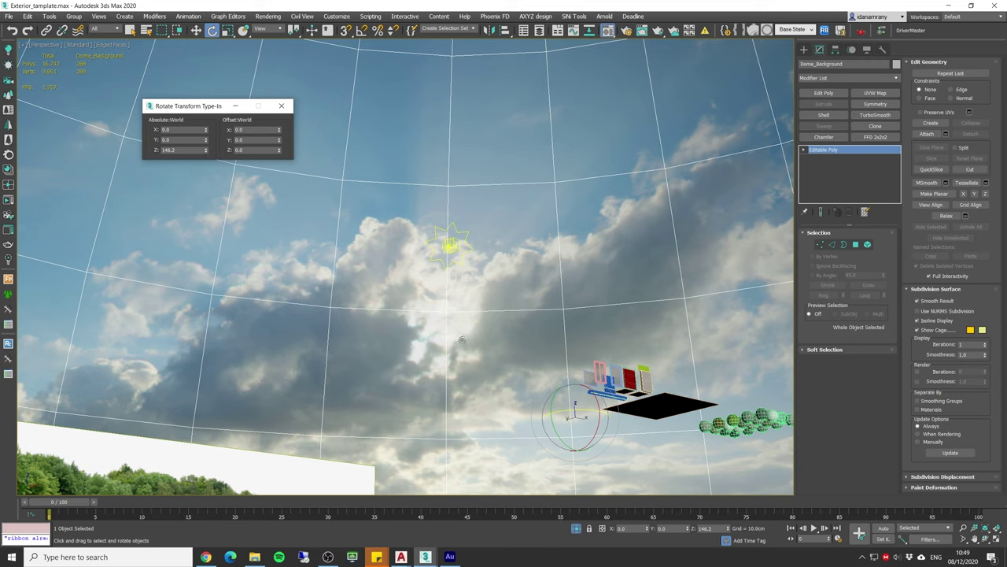
alt+middle_drag(447, 271, 429, 294)
scroll(429, 294, down, 2)
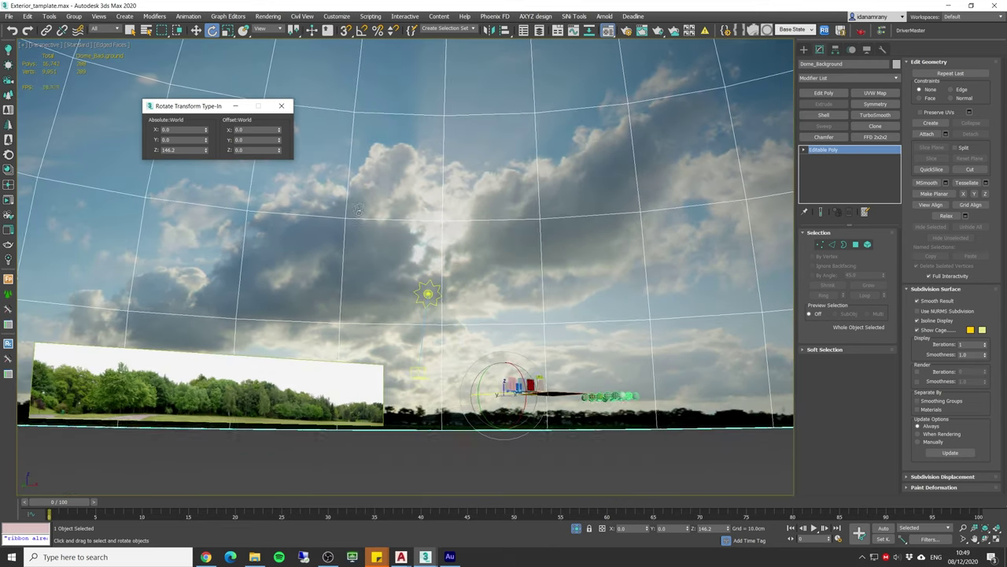
click(281, 106)
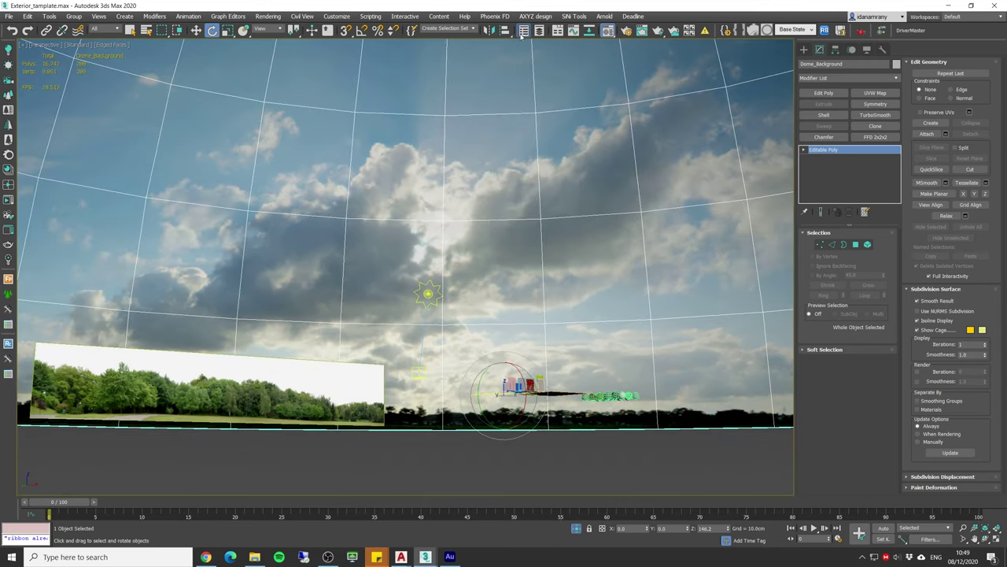
- Hide the Sun01 layer, check the Sun02 and sun03 layers against their skies in turn, and hide both
click(522, 32)
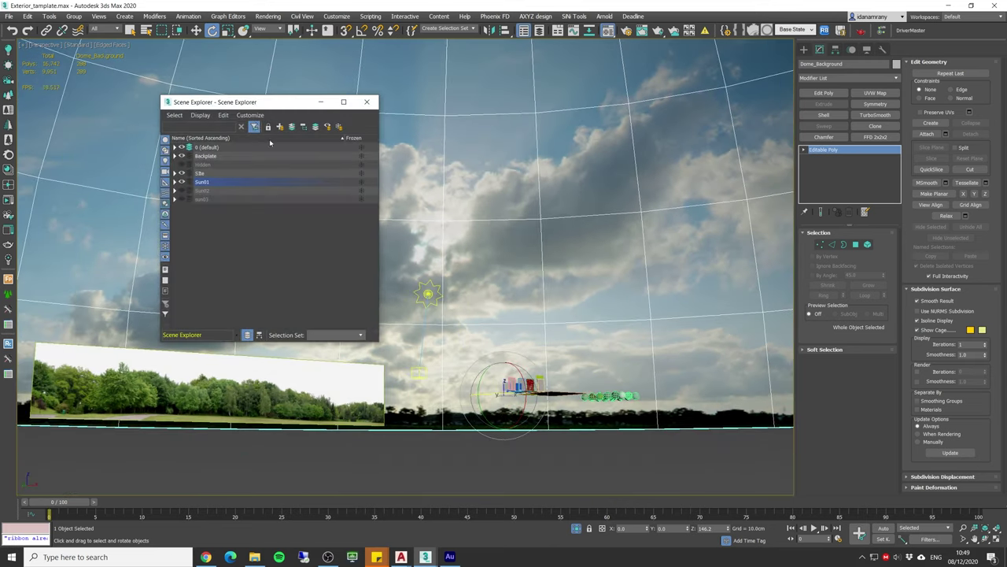
click(182, 182)
click(181, 190)
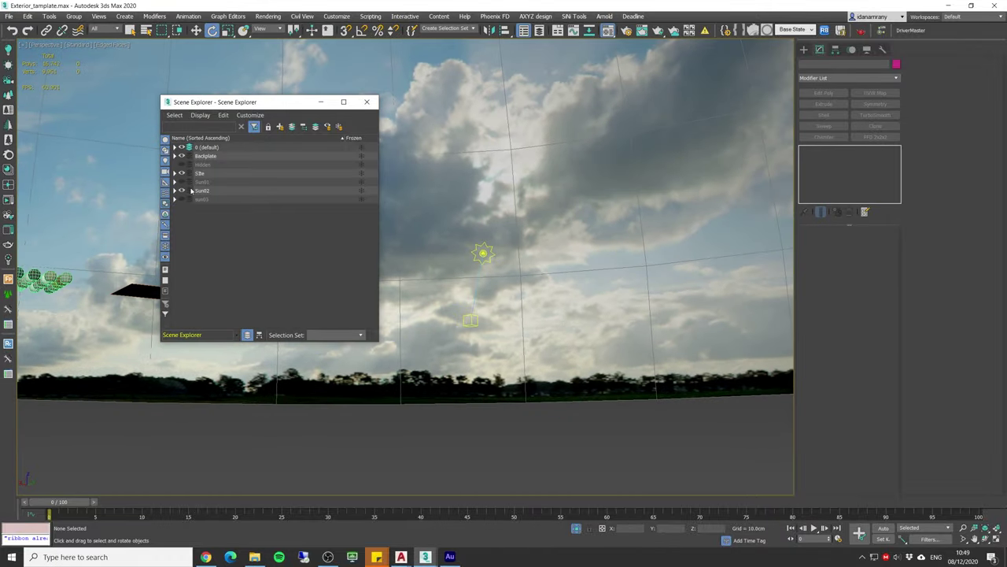
click(182, 191)
click(182, 199)
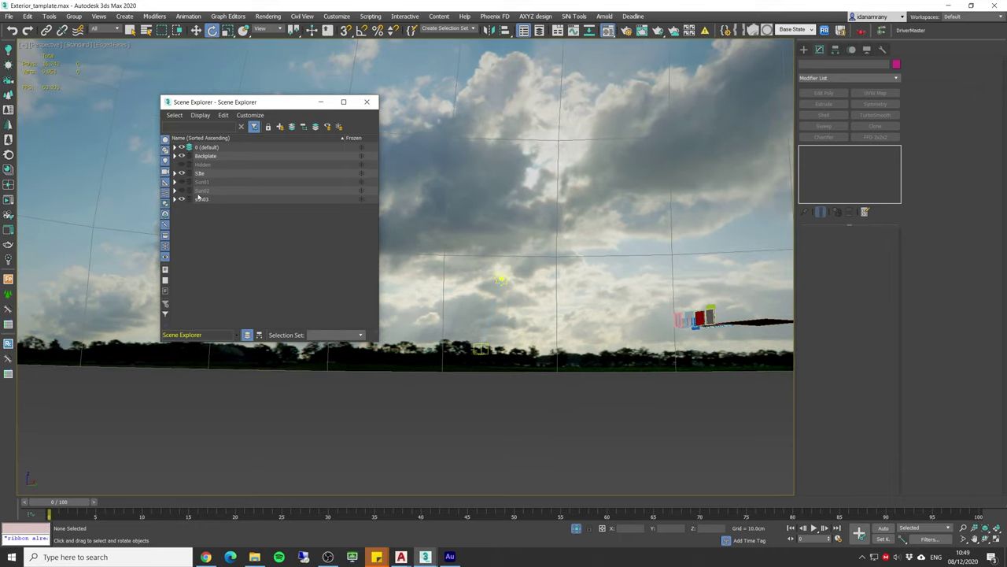
click(182, 199)
- Create a large sphere centred on the origin in the Top view with the grid shown, and close the Scene Explorer
click(804, 48)
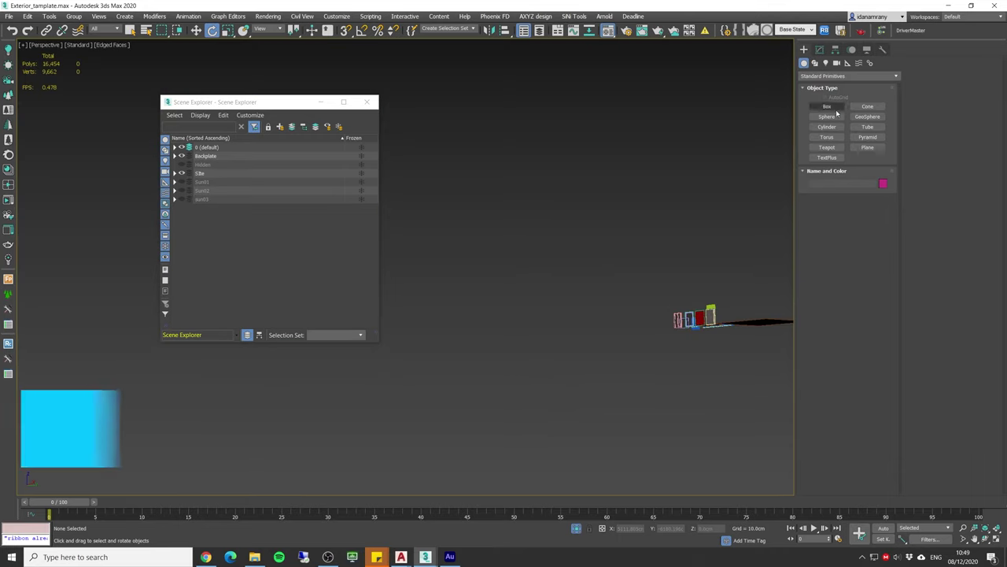
click(828, 116)
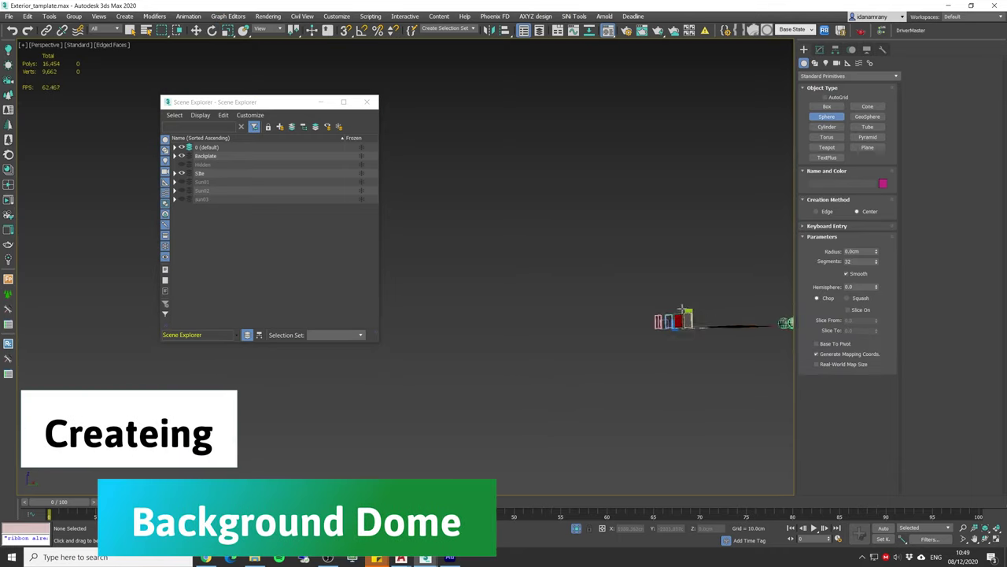
key(t)
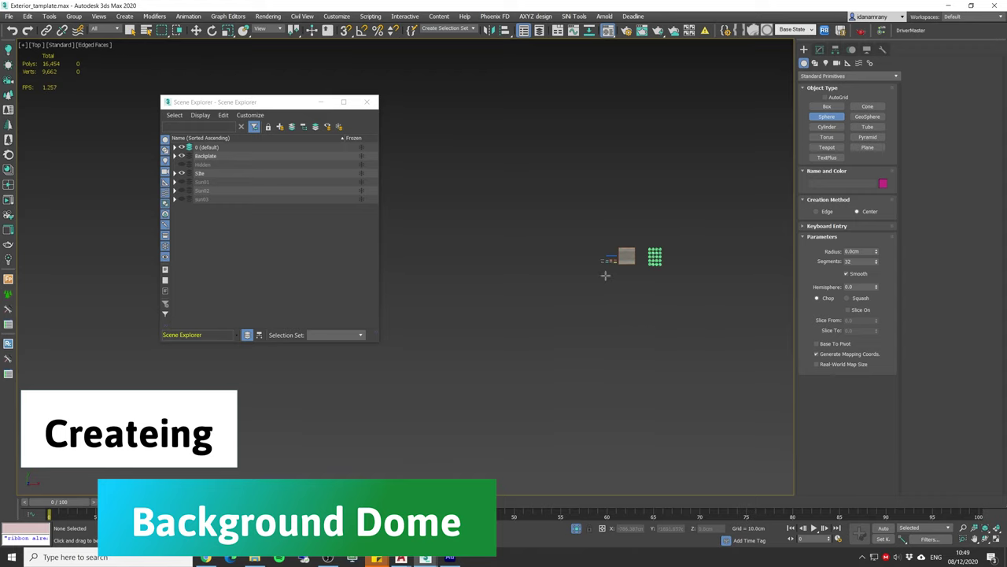
key(g)
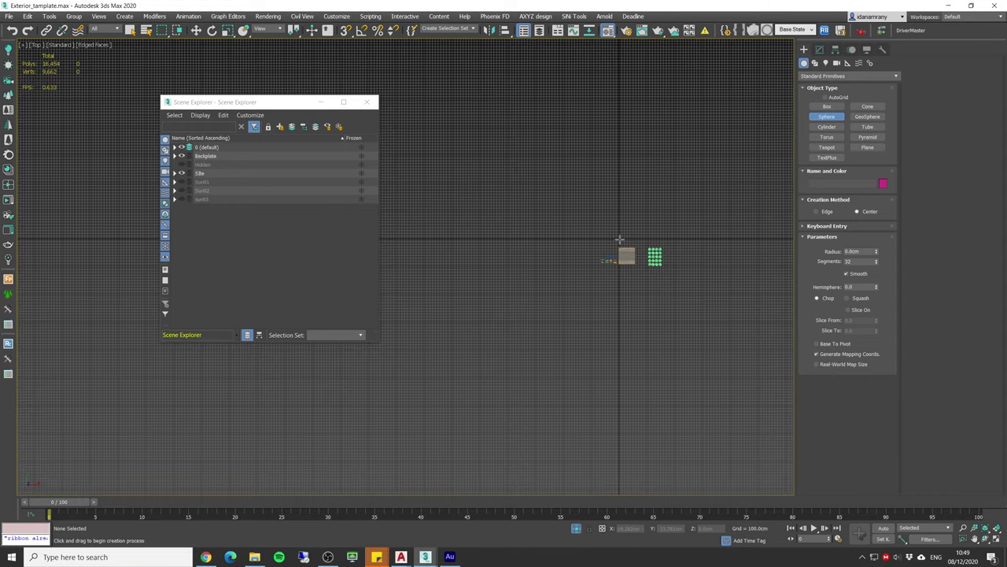
drag(635, 223, 710, 153)
key(e)
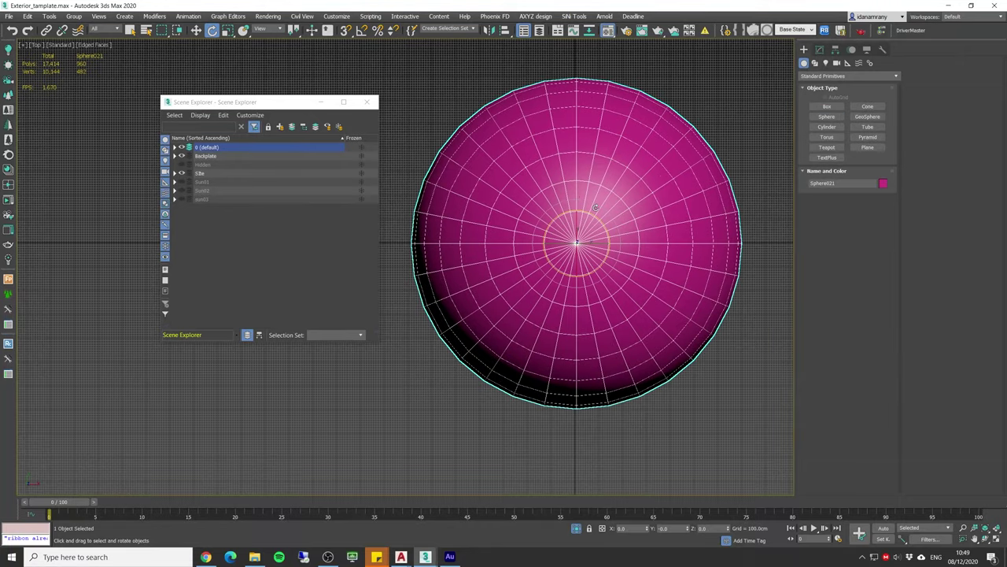
key(p)
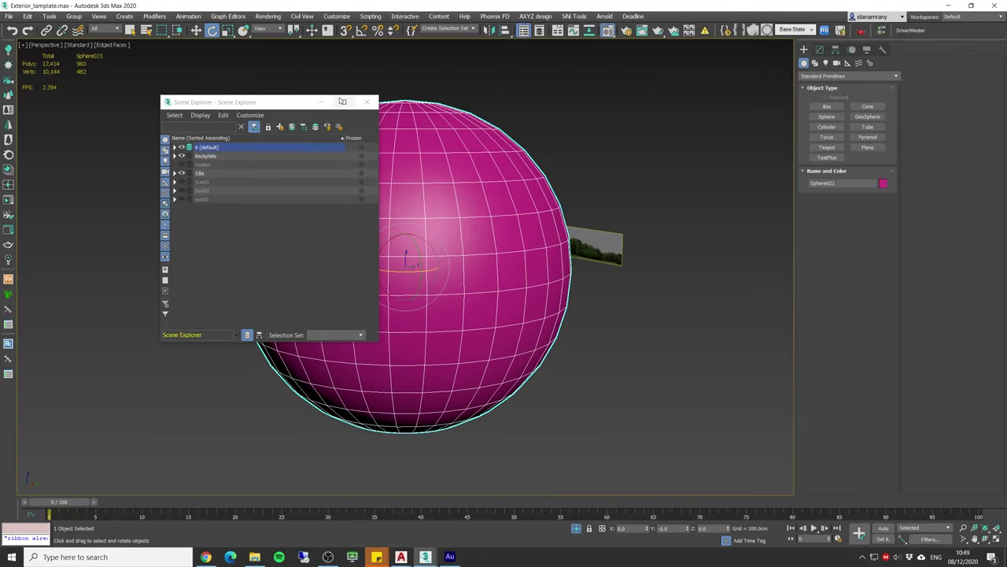
click(367, 102)
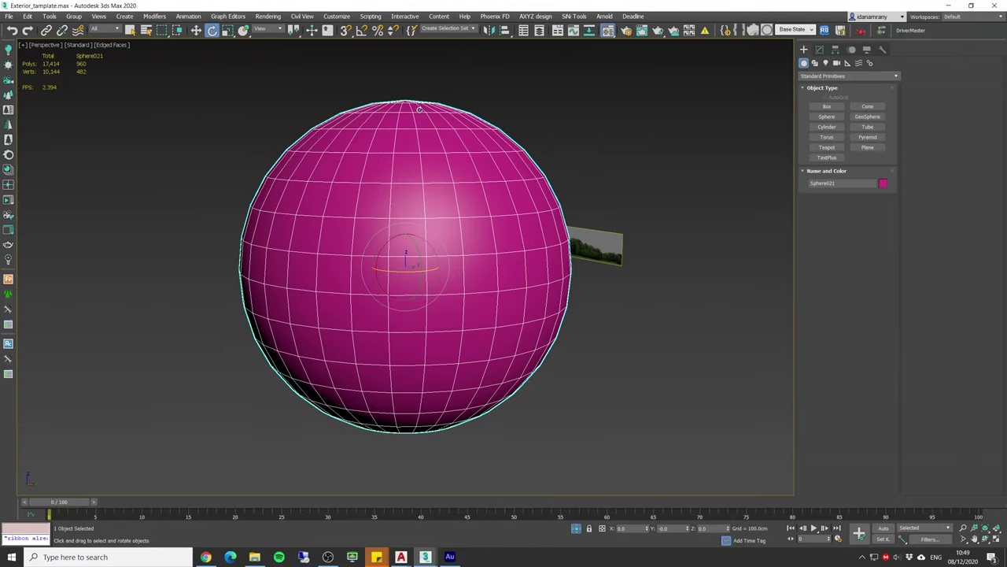
- Set the sphere's segments to 48 and convert it to an Editable Poly
click(819, 49)
middle_drag(409, 268, 443, 267)
alt+middle_drag(528, 257, 532, 274)
drag(876, 258, 876, 247)
alt+middle_drag(438, 306, 446, 303)
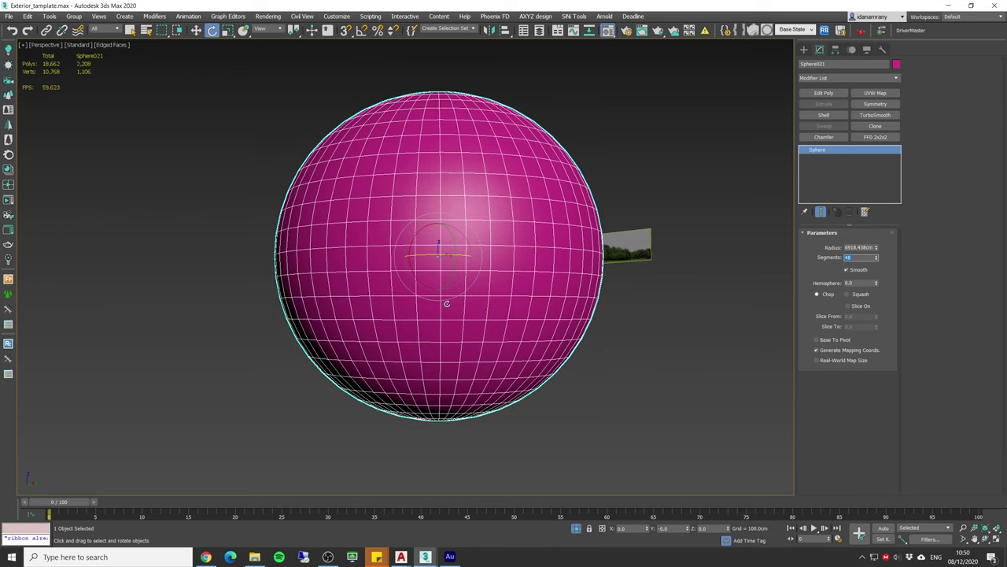
right_click(445, 302)
mouse_move(526, 404)
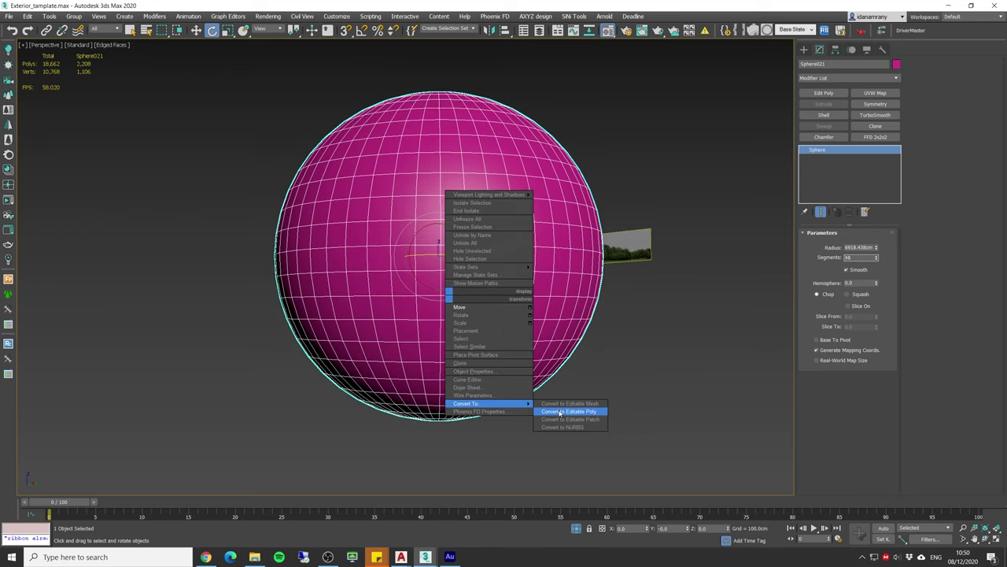
click(568, 411)
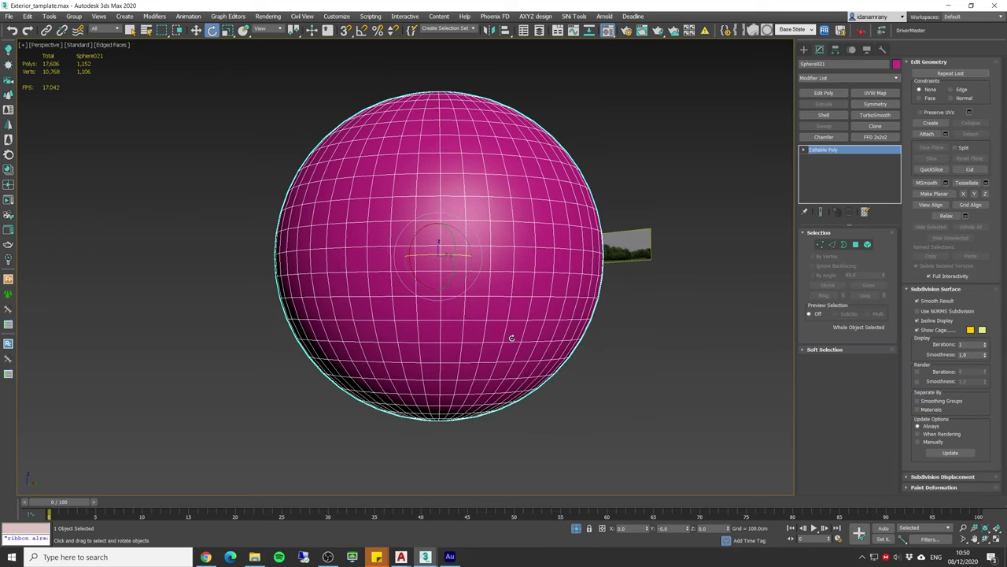
- Isolate the sphere and delete the lower half of its polygons in the Front view, leaving a dome
key(f)
key(F4)
key(F4)
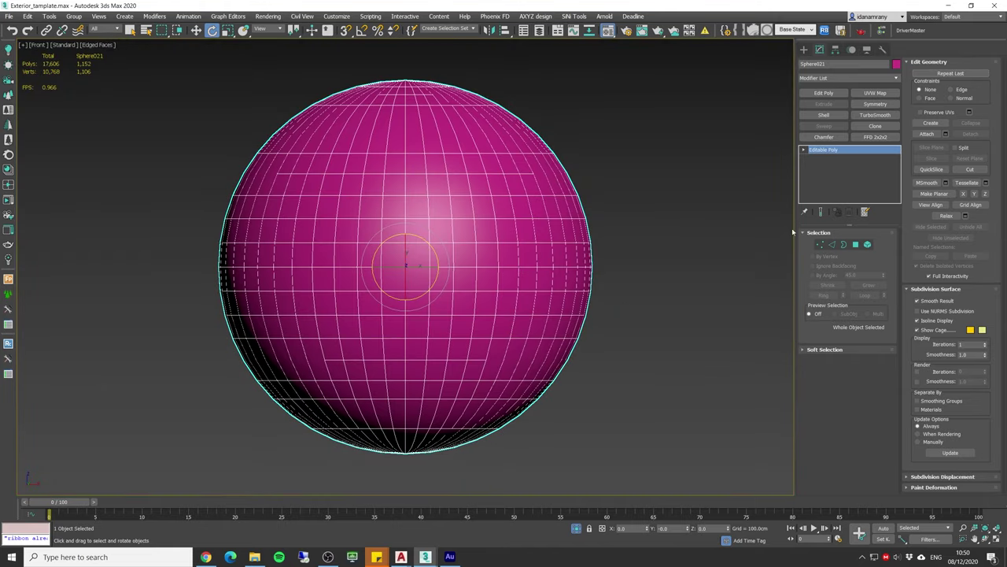
click(856, 245)
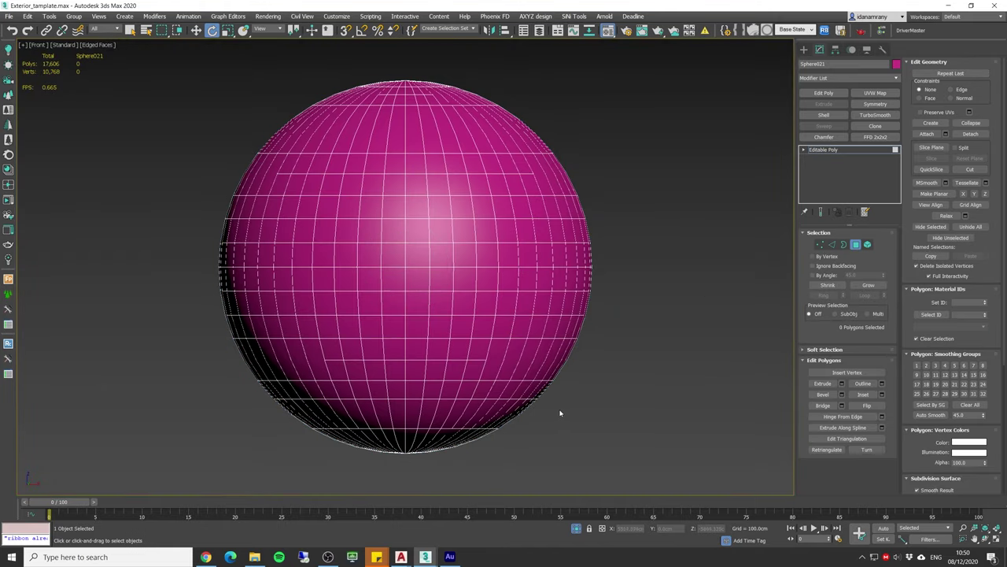
key(ctrl+z)
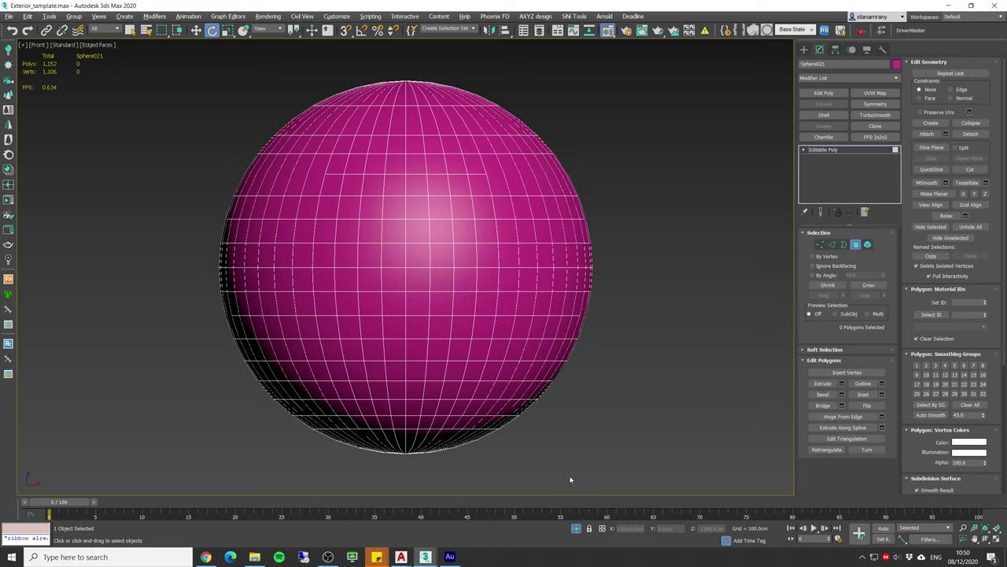
drag(191, 294, 181, 281)
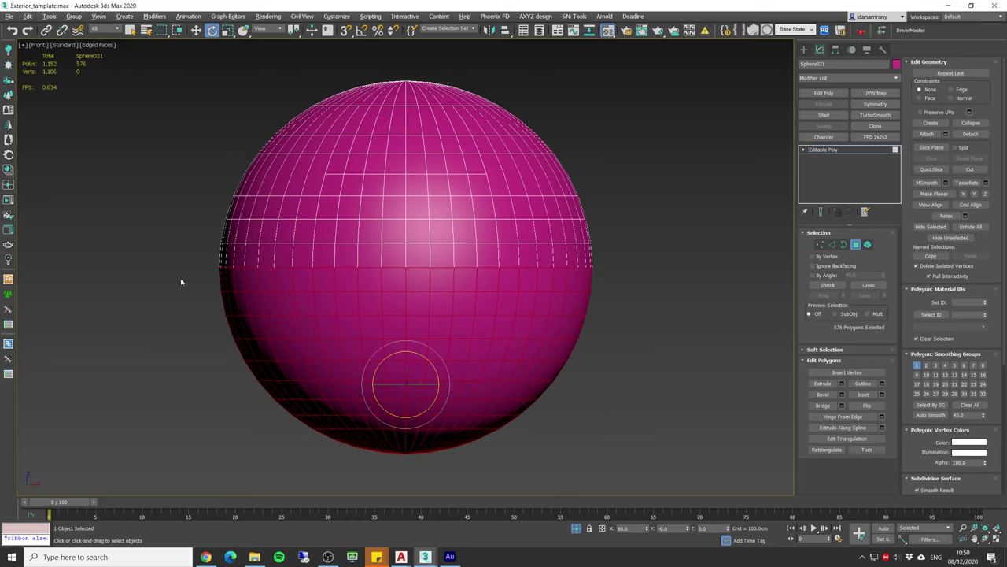
key(Delete)
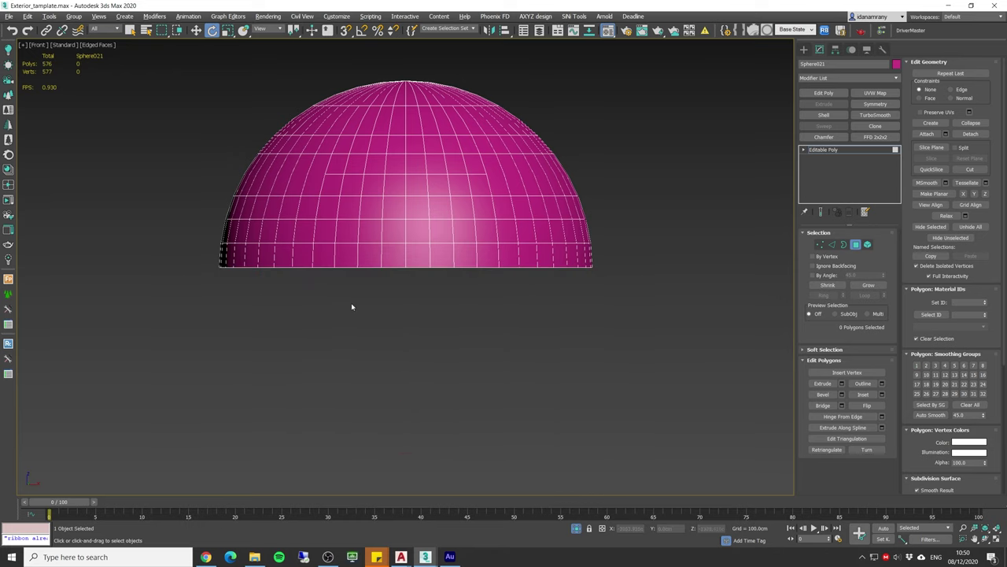
- Flip the normals of all the dome's polygons so they face inward
key(p)
alt+middle_drag(349, 308, 491, 254)
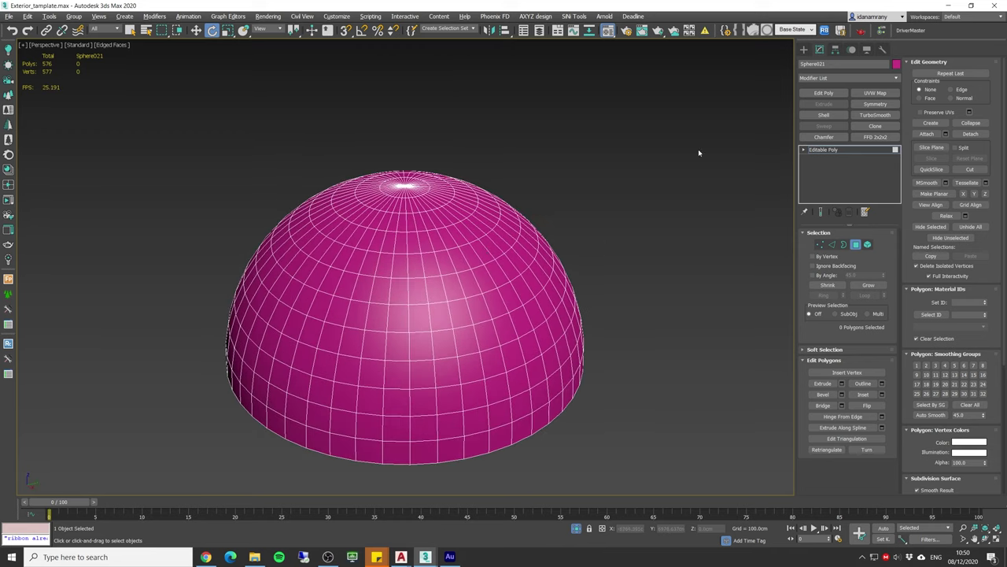
key(ctrl+a)
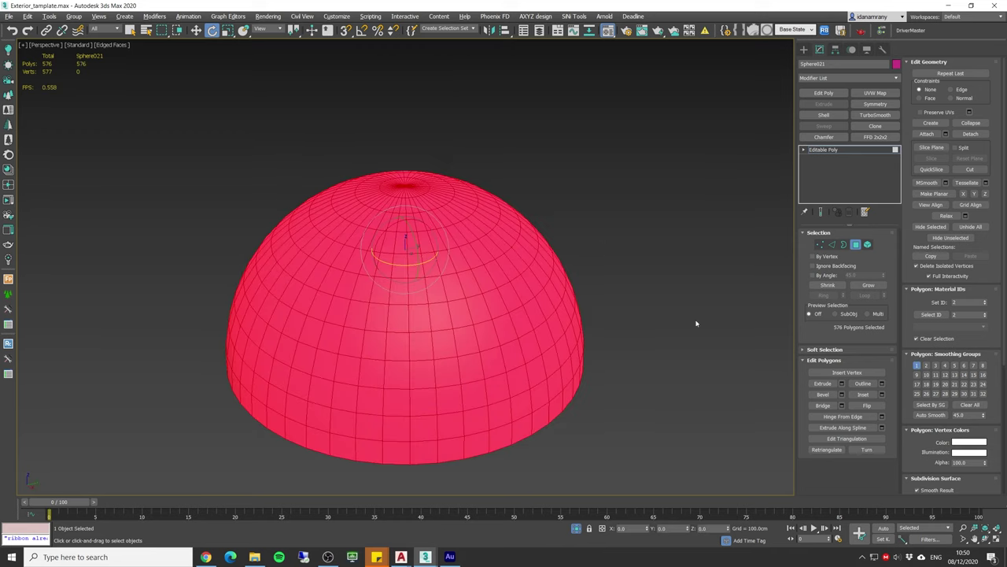
click(874, 408)
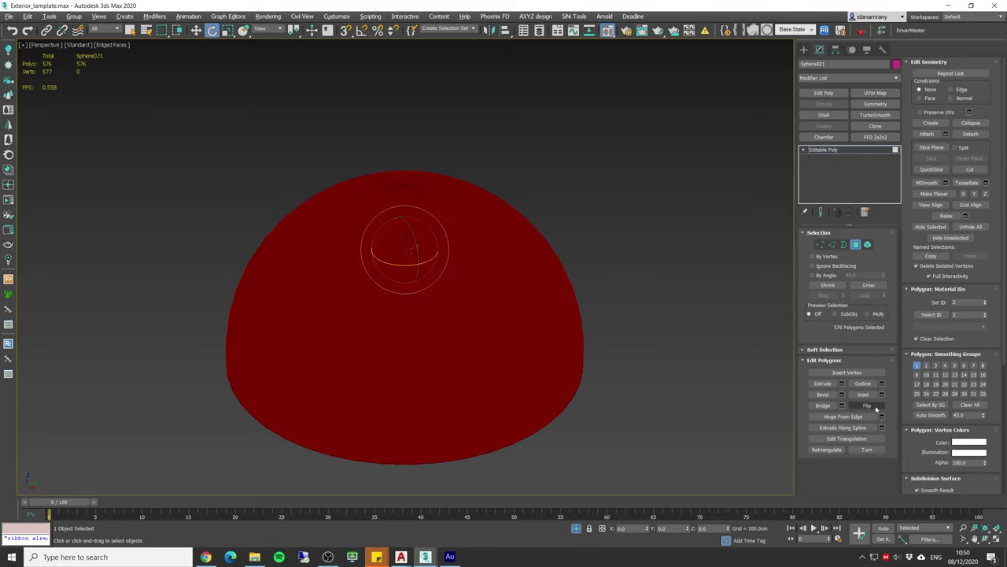
mouse_move(473, 273)
alt+middle_down()
mouse_move(517, 307)
mouse_move(542, 310)
mouse_move(473, 270)
mouse_move(475, 280)
alt+middle_up()
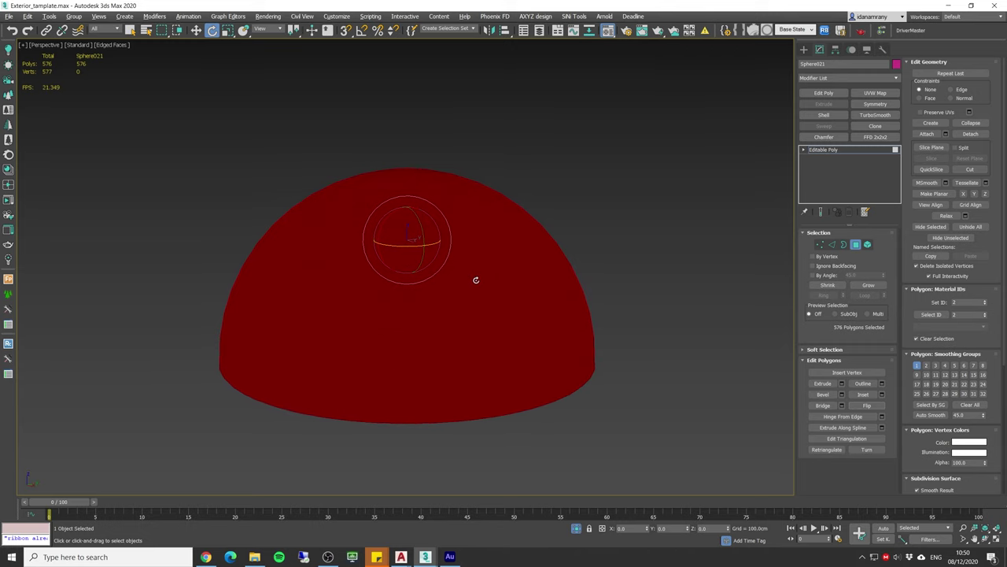
- Enable Backface Cull in the dome's object properties and clear the polygon selection
right_click(477, 272)
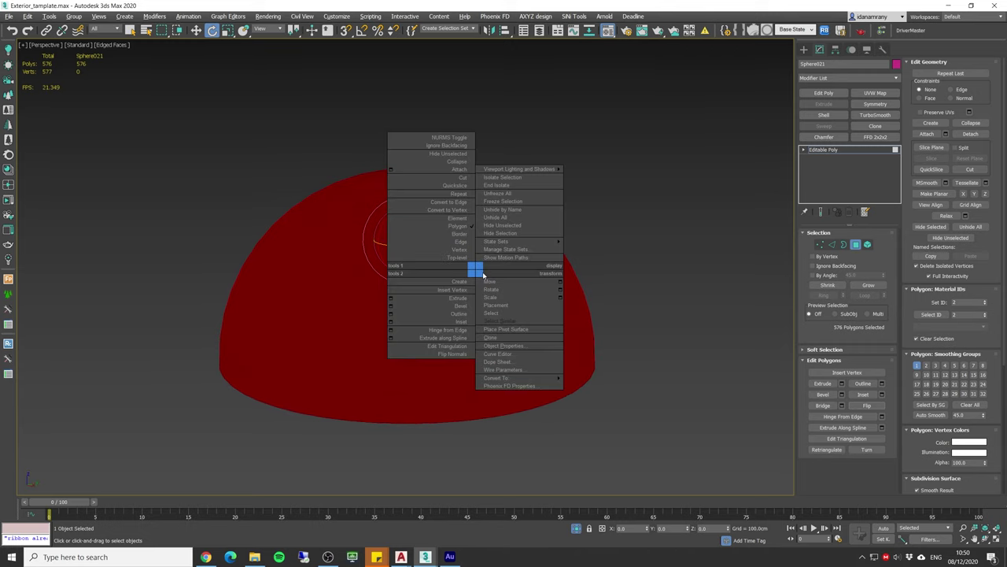
click(538, 346)
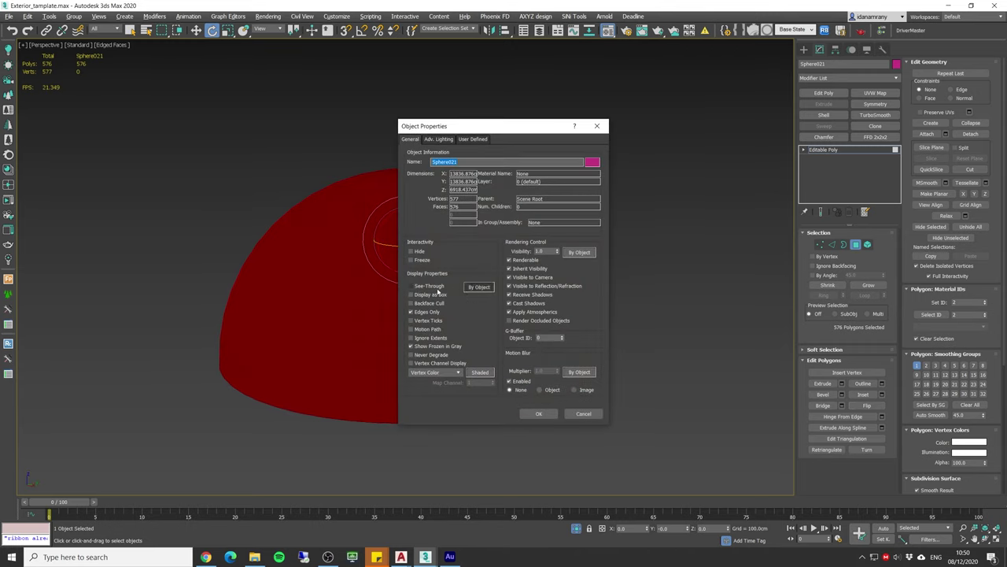
click(424, 305)
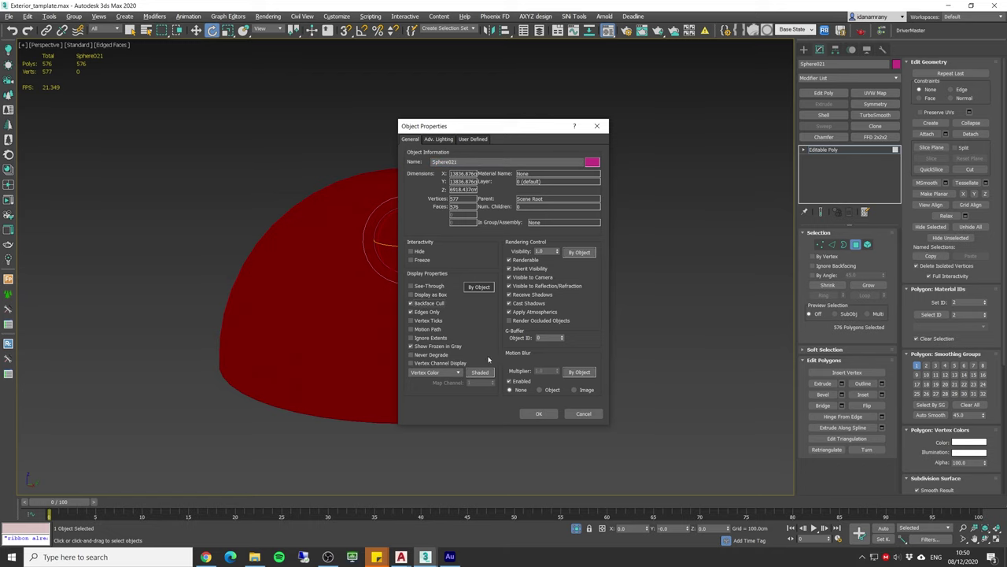
click(539, 413)
scroll(486, 292, up, 3)
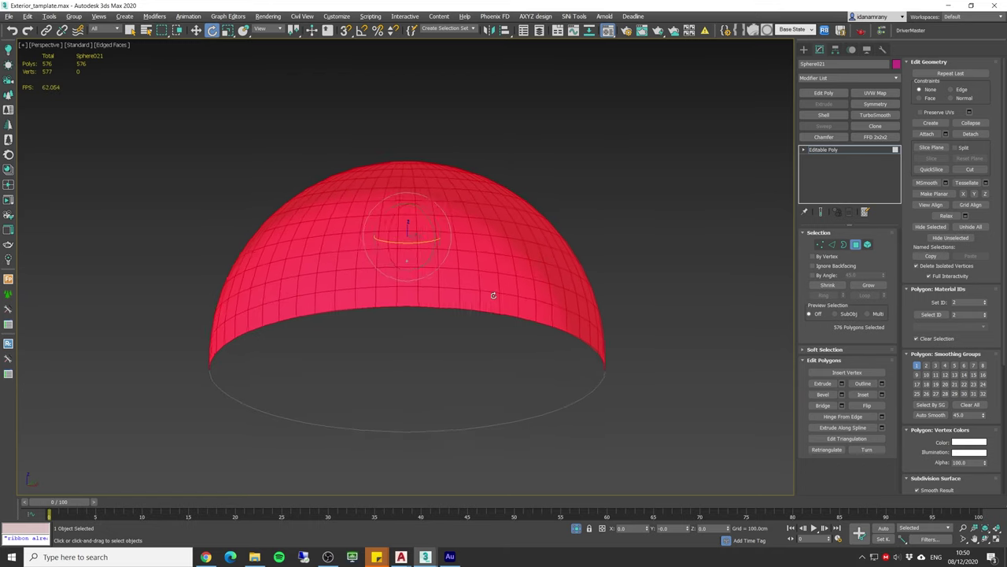
alt+middle_drag(497, 298, 655, 272)
click(658, 270)
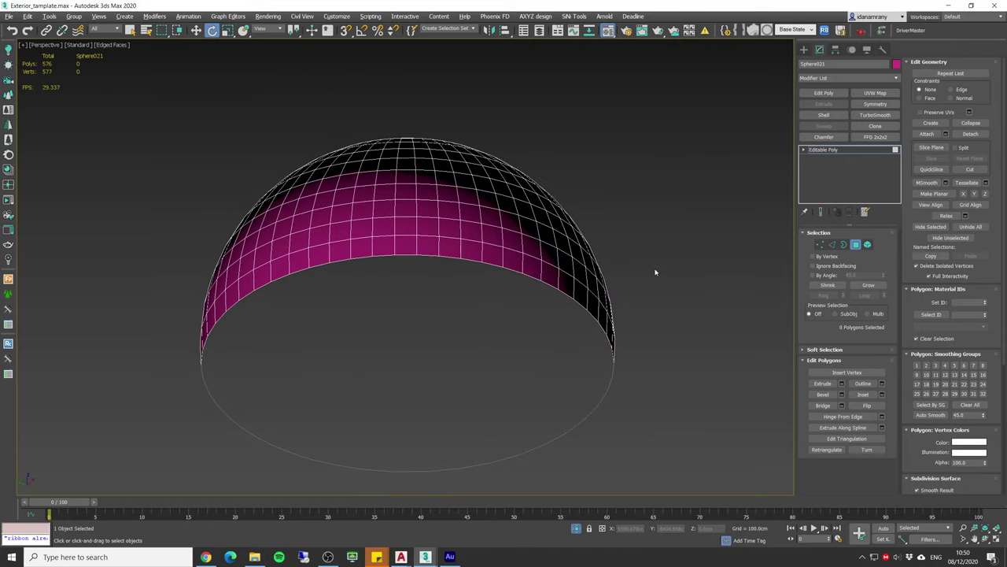
- Turn off Receive Shadows in the dome's object properties
right_click(446, 249)
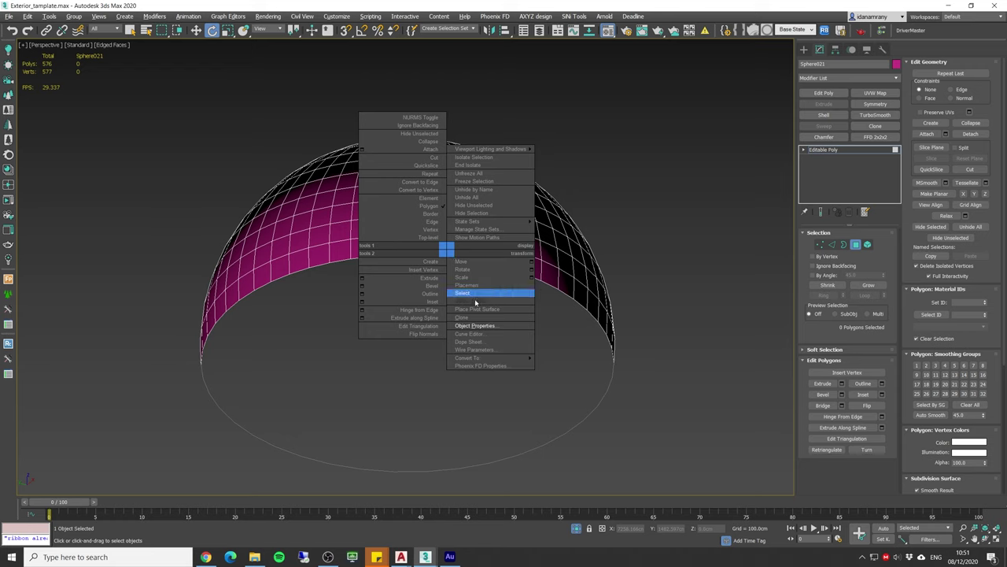
click(492, 328)
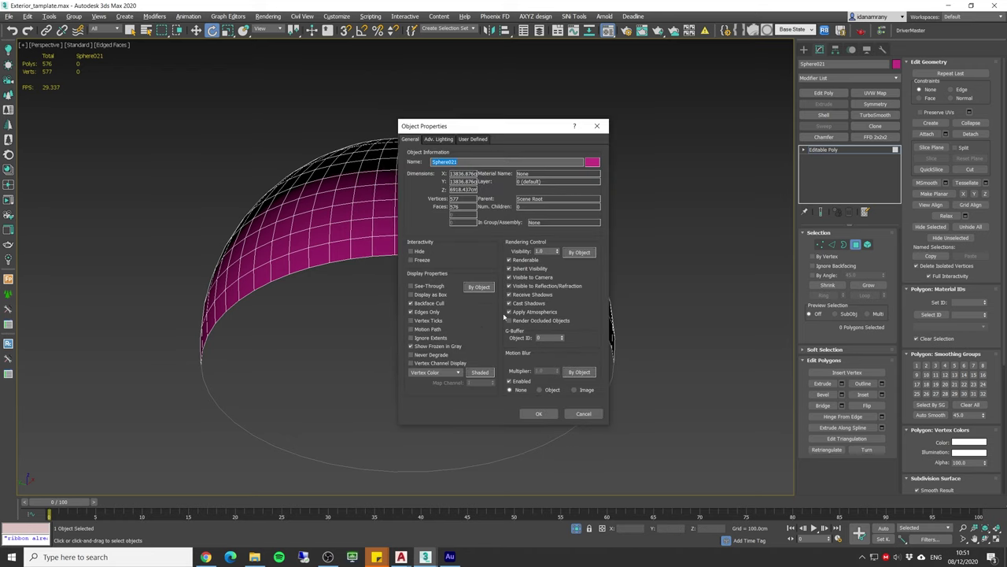
click(524, 296)
click(539, 413)
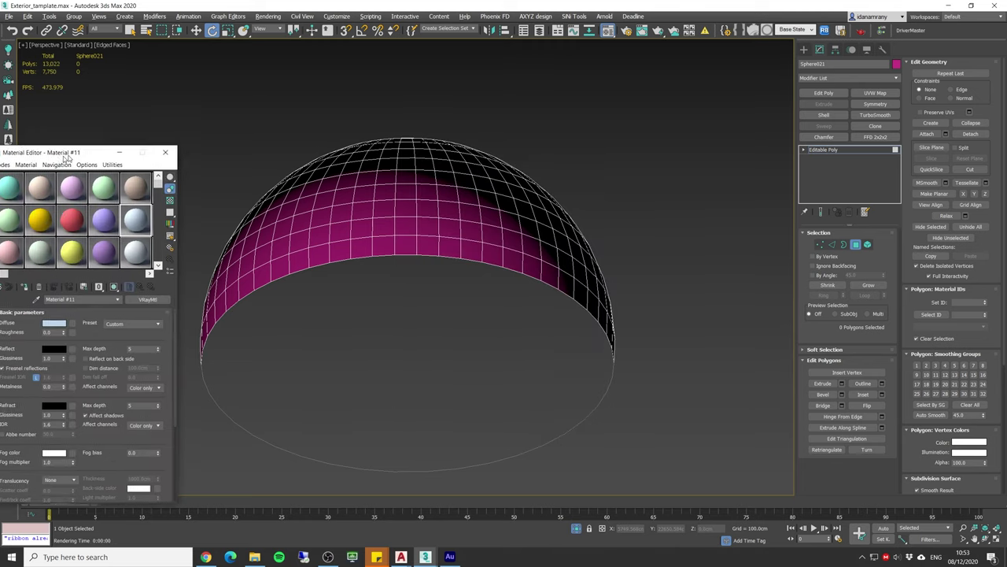
- Change the active Material #11 slot in the Material Editor to a CoronaLightMtl
drag(65, 157, 263, 115)
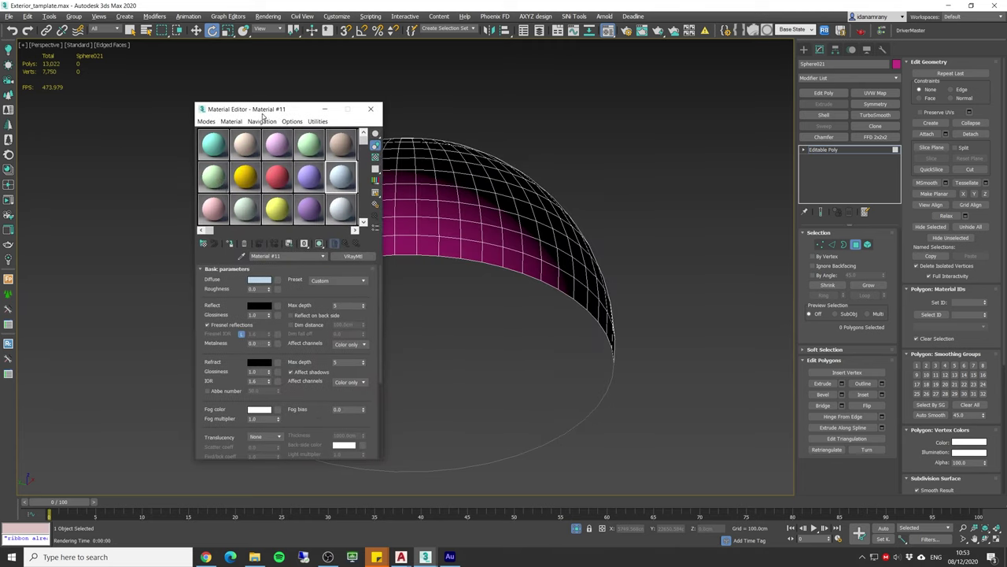
click(203, 244)
click(565, 218)
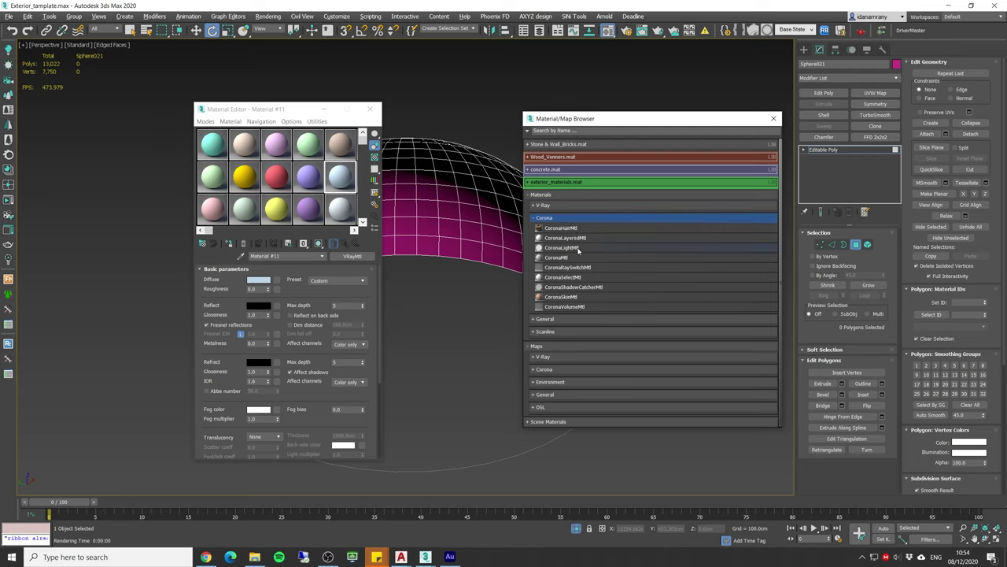
double_click(574, 248)
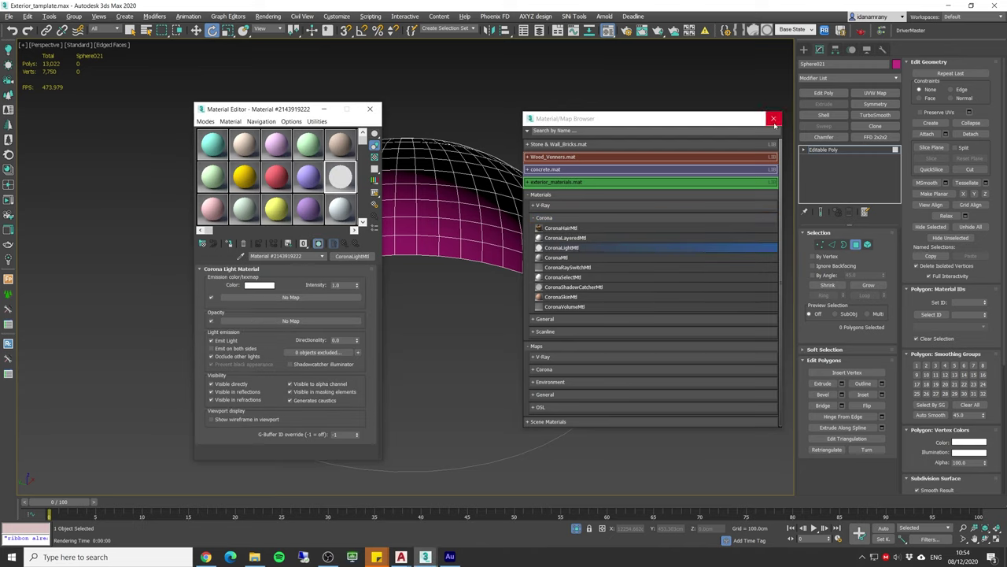
click(774, 119)
- Load vp_HDRI_v2_05_T.jpg through a CoronaBitmap as the light material's emission map and preview the sky image
click(335, 297)
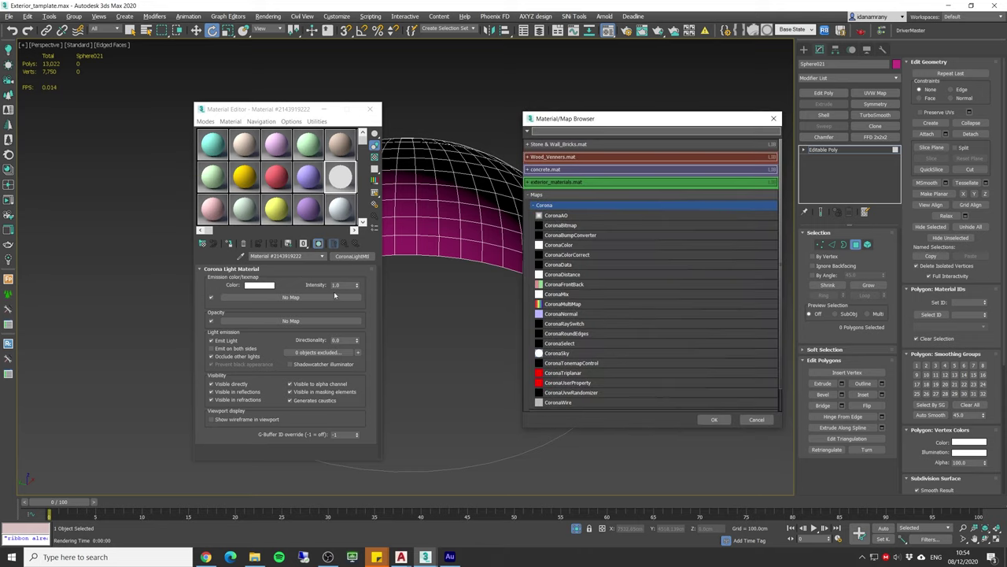
double_click(578, 225)
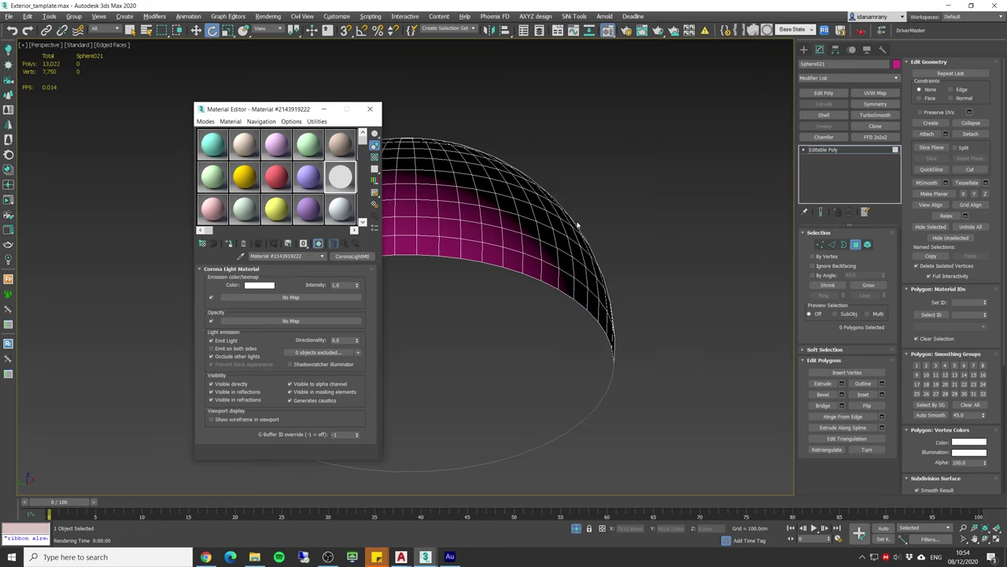
drag(1006, 95, 438, 95)
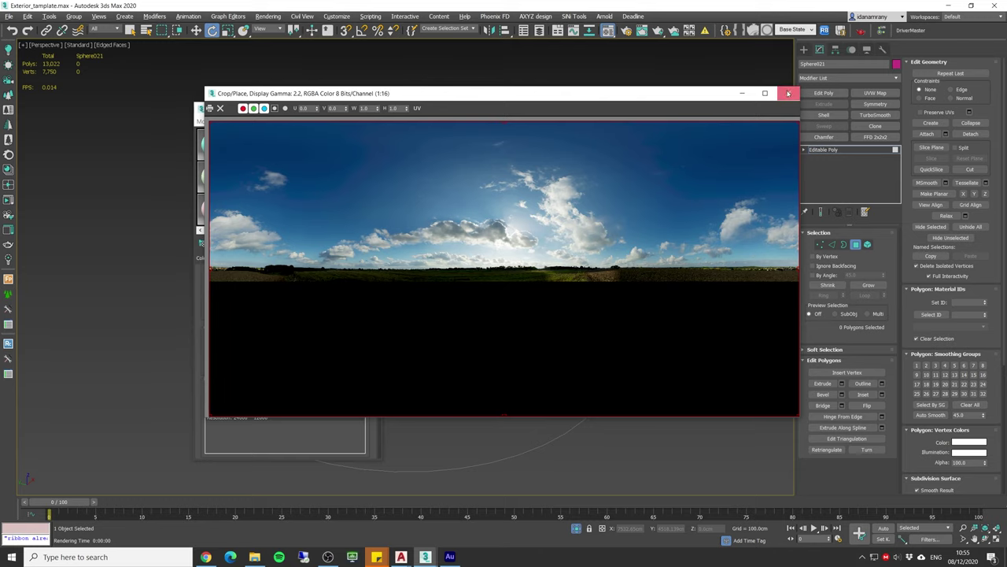
click(788, 94)
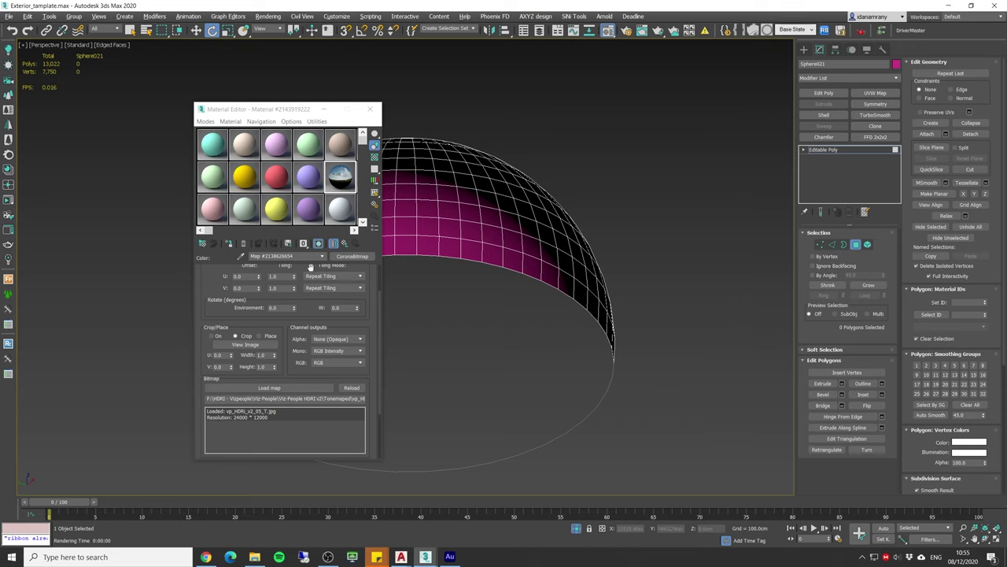
scroll(289, 354, up, 2)
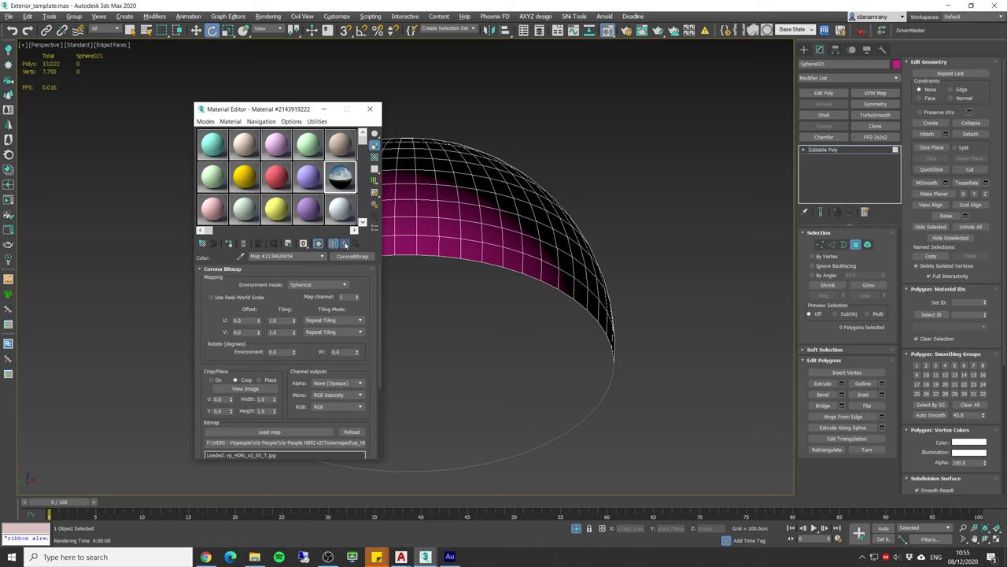
click(344, 245)
- Set the light material's emission color to black and assign the material to the dome
click(262, 288)
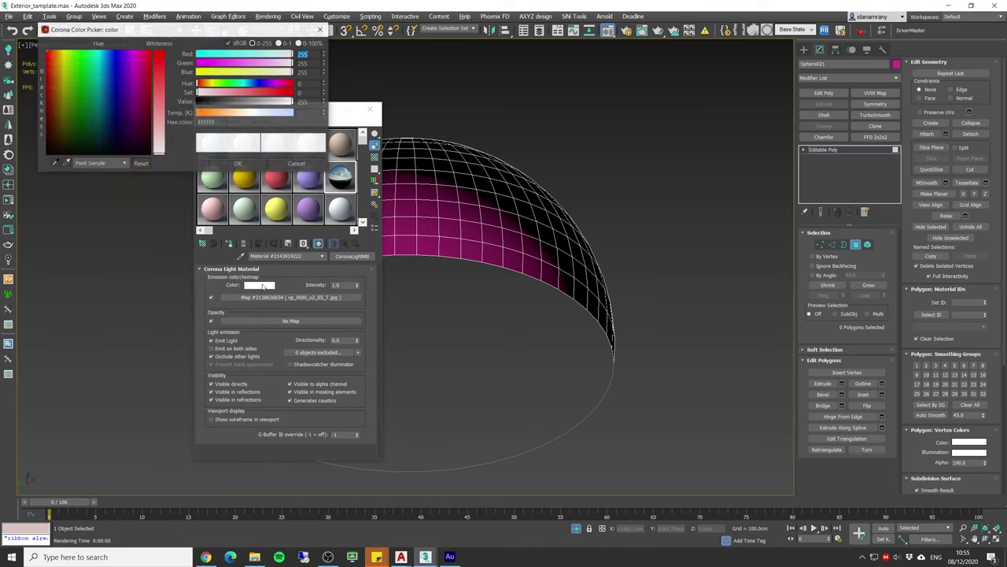
drag(251, 103, 162, 105)
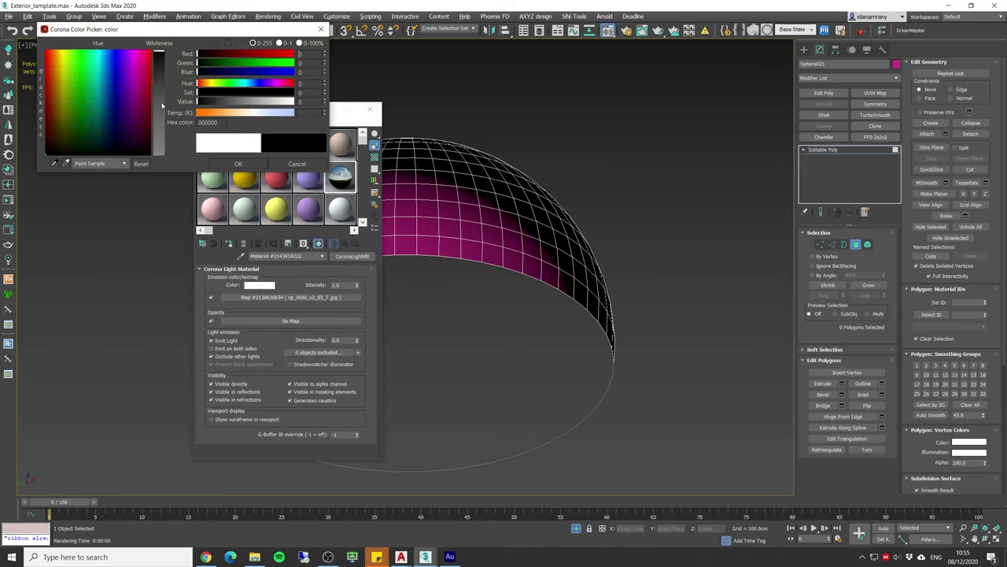
click(237, 164)
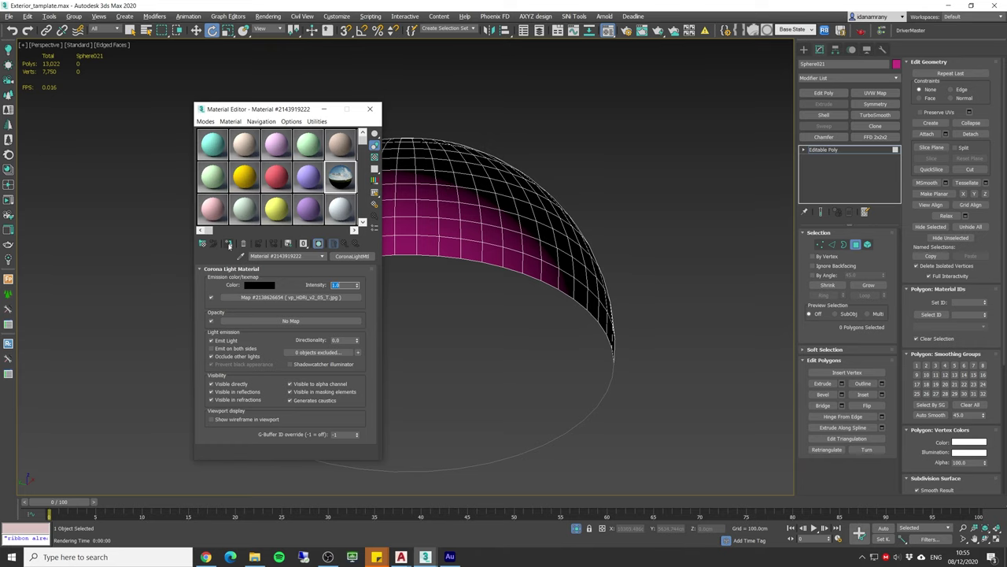
click(229, 245)
- Inspect the sky texture inside the dome and set the light material's intensity to 20
scroll(483, 187, up, 5)
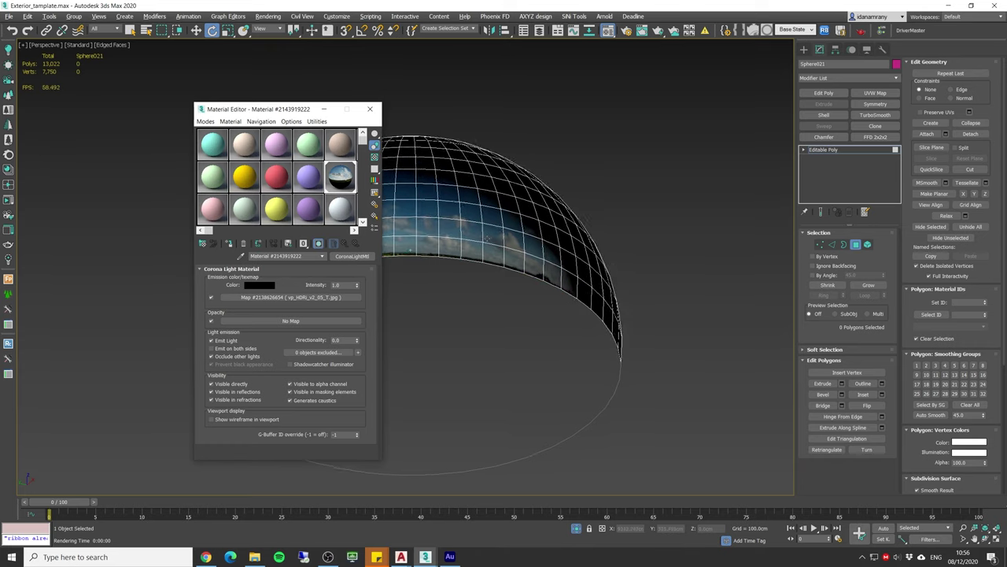
scroll(483, 188, up, 5)
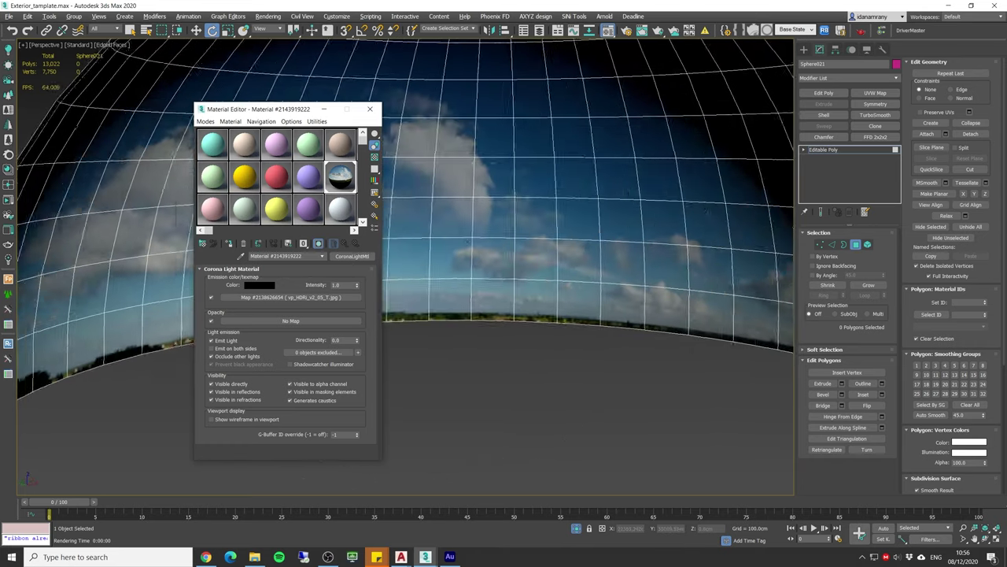
mouse_move(490, 243)
alt+middle_down()
mouse_move(507, 245)
mouse_move(490, 243)
alt+middle_up()
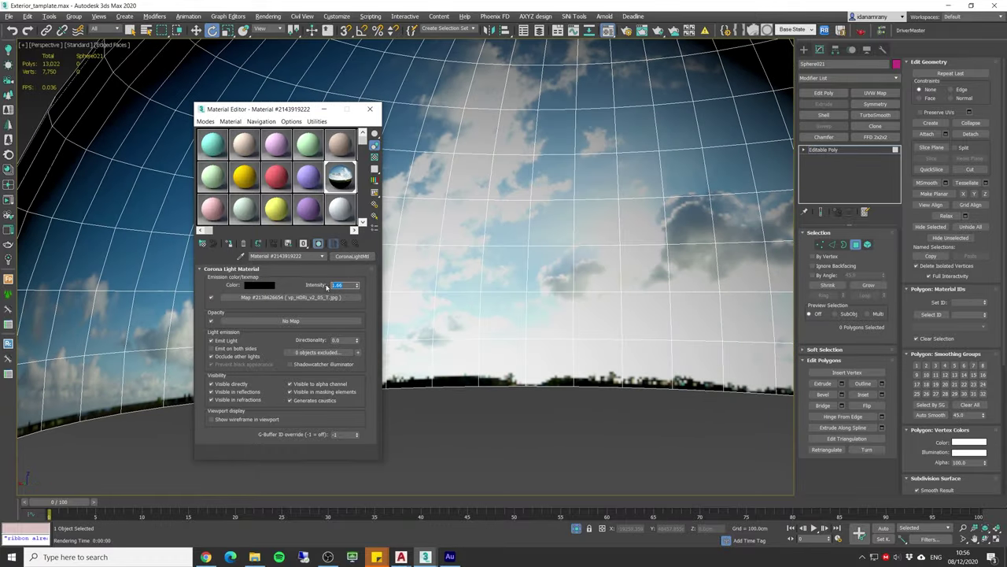
key(Return)
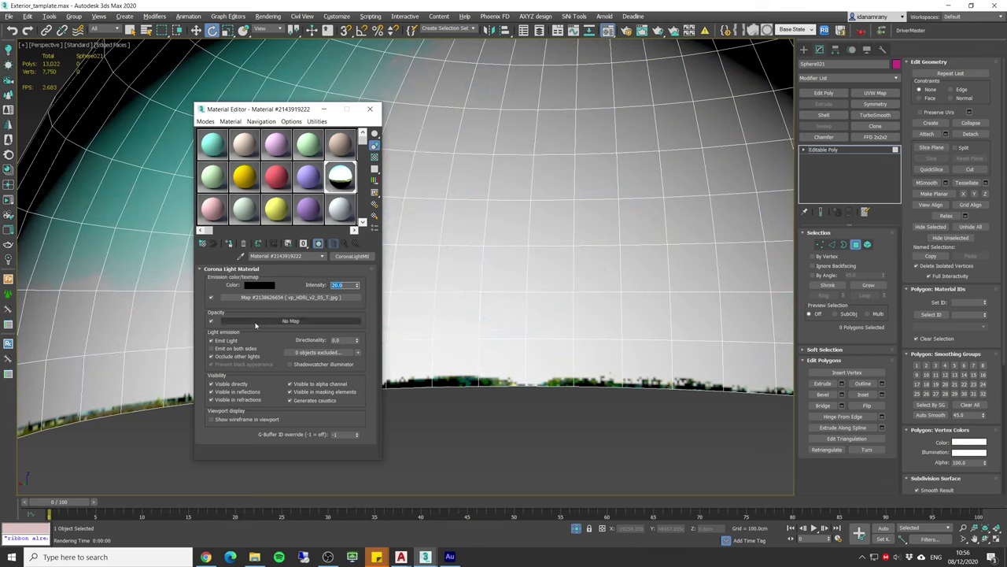
- Keep Emit Light enabled on the light material and set its illumination object list to Include with no objects in it
click(217, 341)
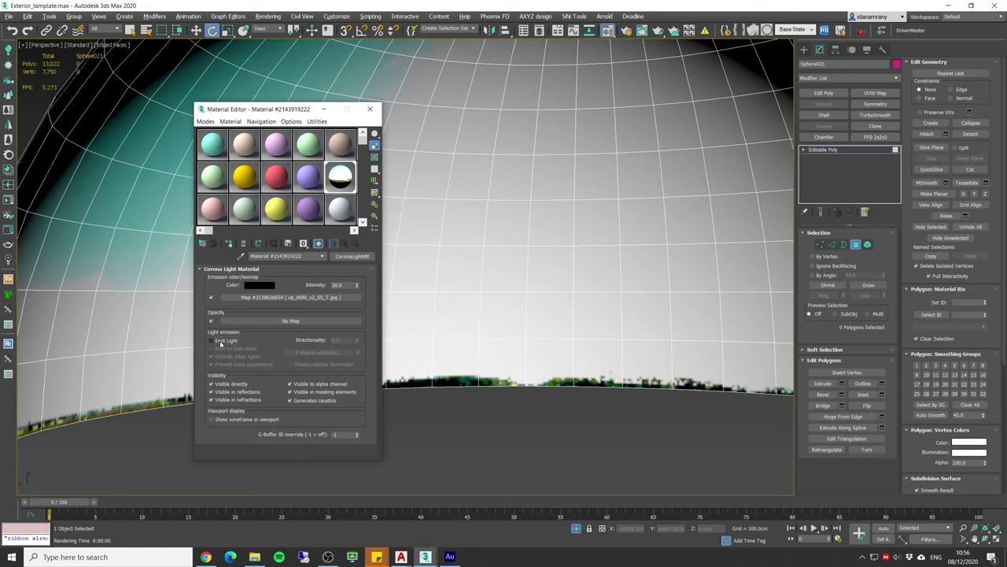
click(212, 340)
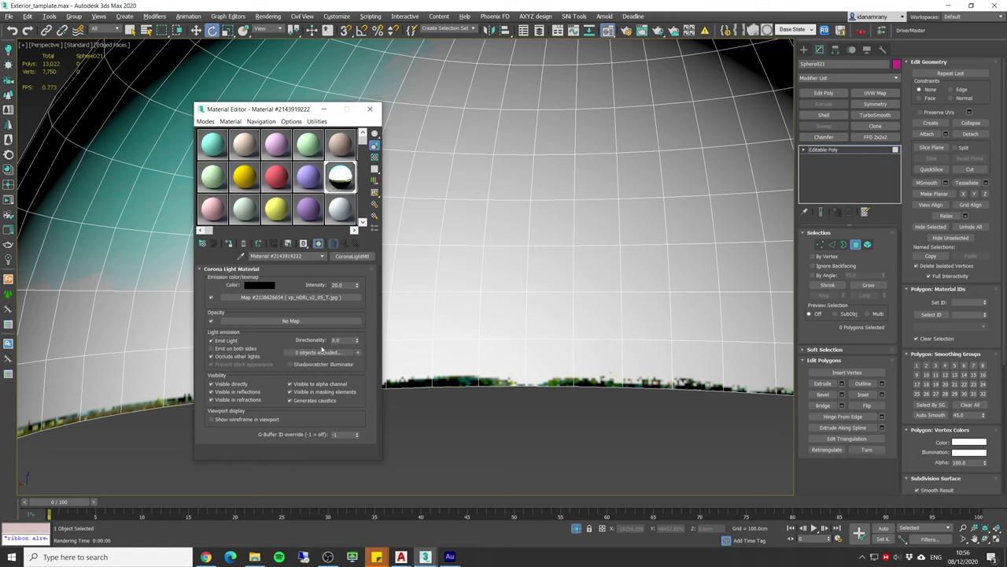
click(319, 351)
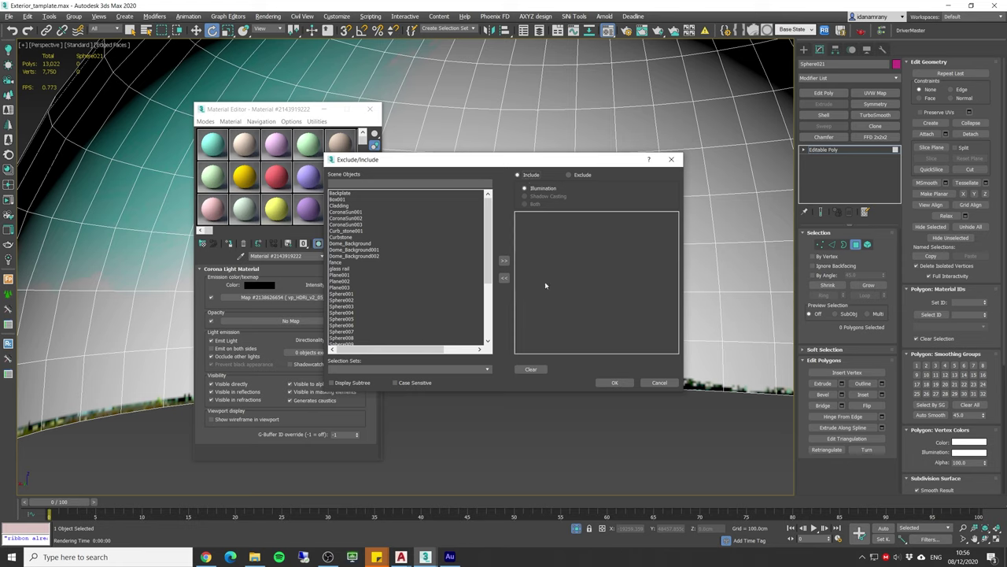
click(615, 384)
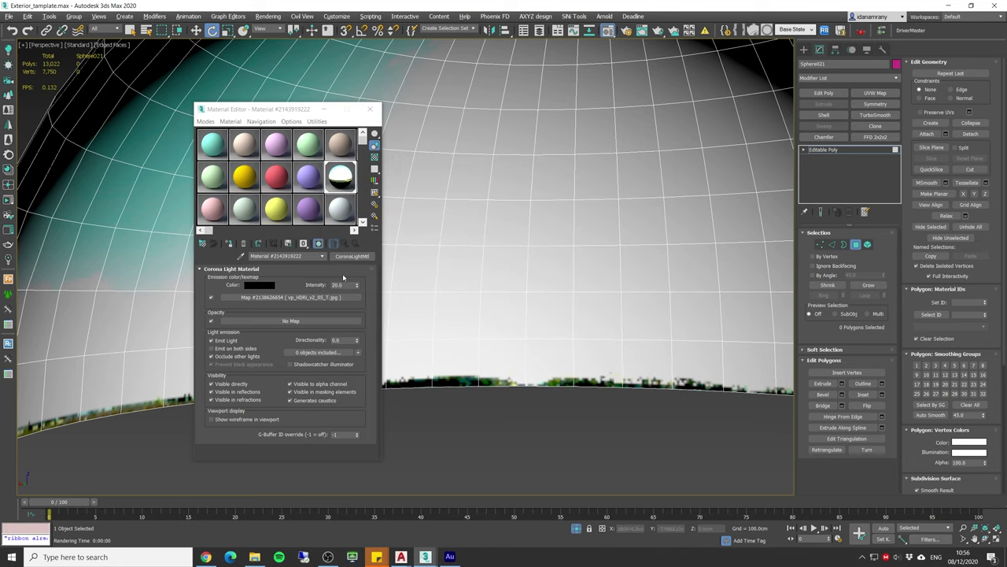
- Show the emission map's sky bitmap shaded on the dome in the viewport and return to the parent light material
click(319, 243)
click(318, 243)
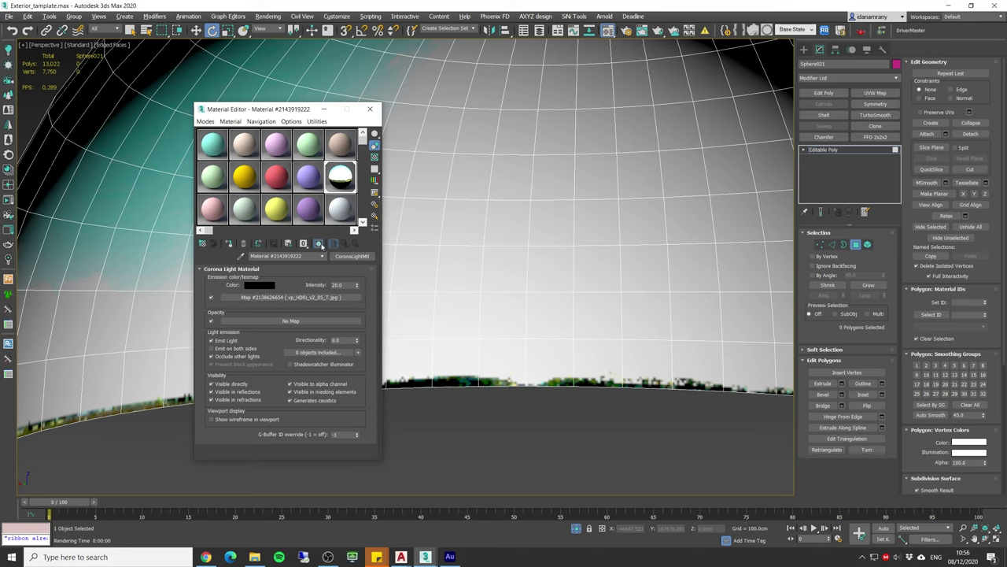
click(329, 297)
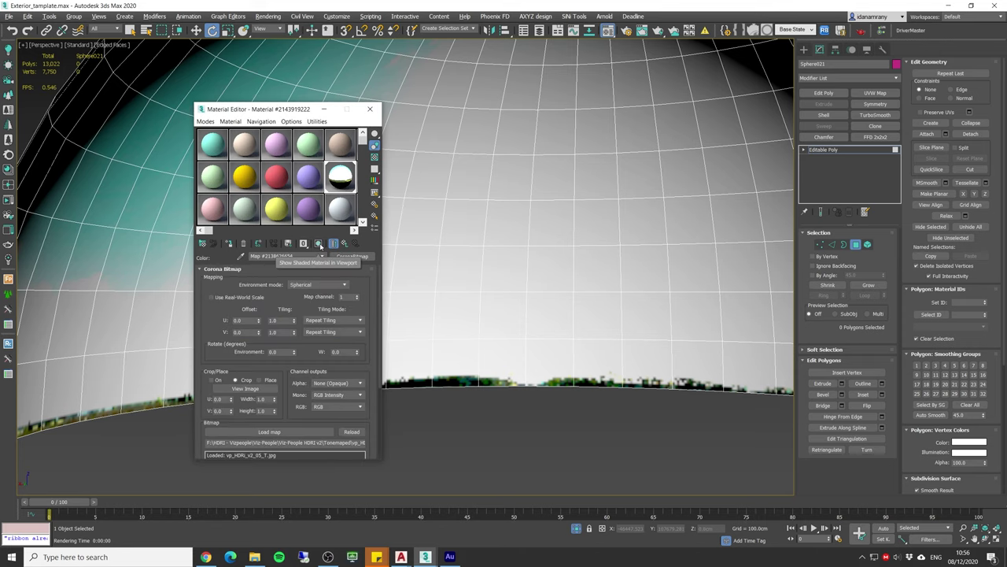
click(319, 243)
click(344, 244)
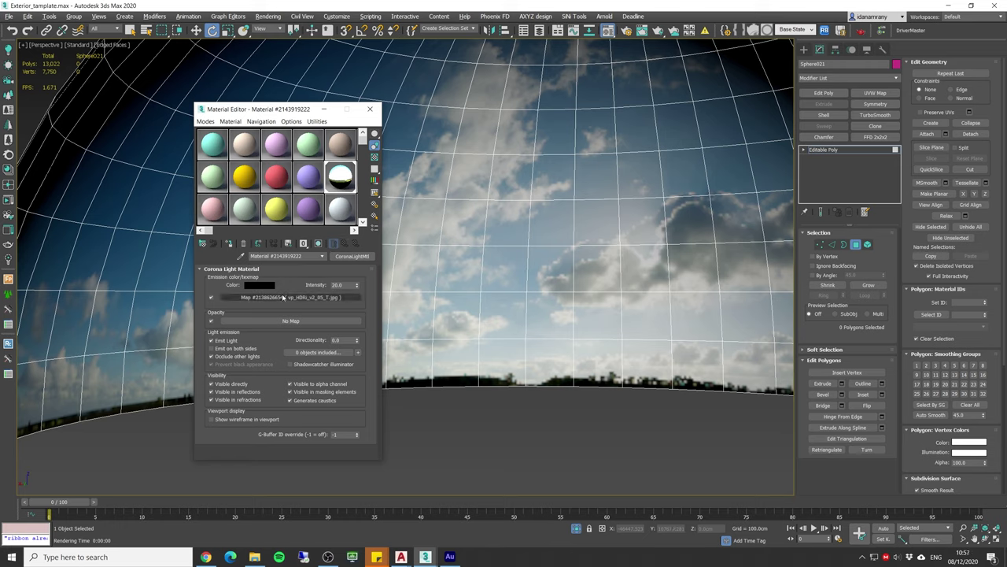
- Enable rendering of hidden lights in the Corona scene render overrides
click(626, 31)
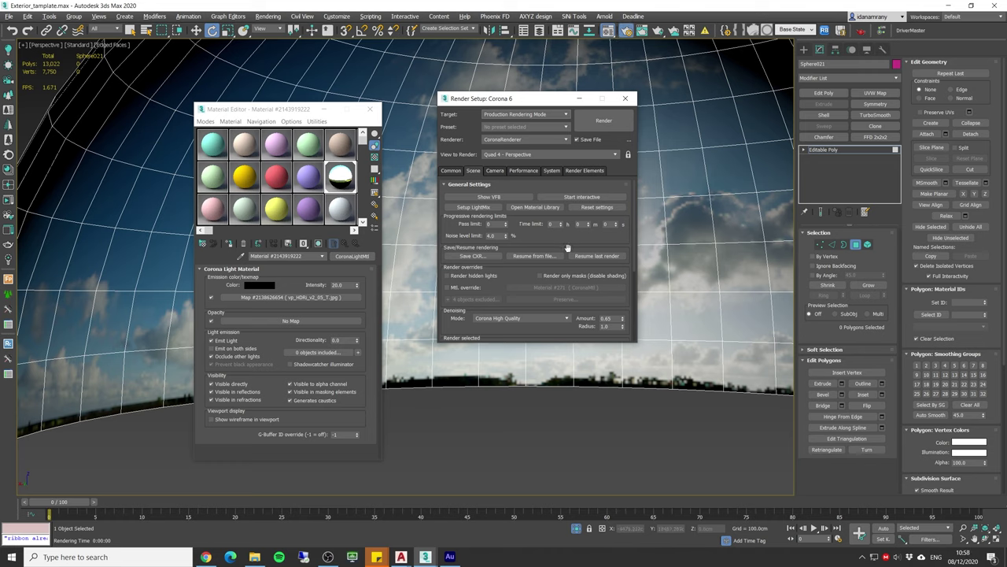
scroll(569, 247, down, 2)
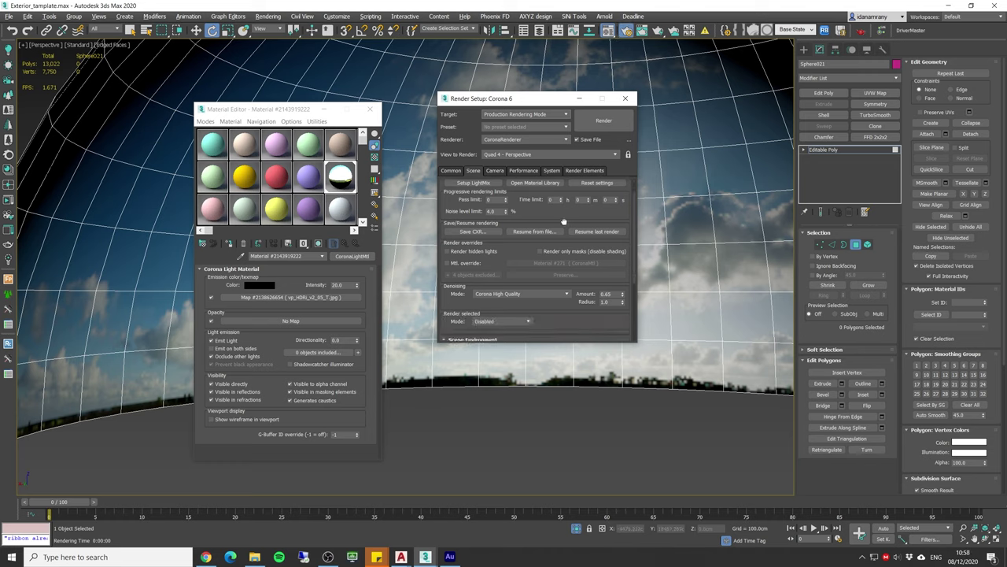
click(461, 249)
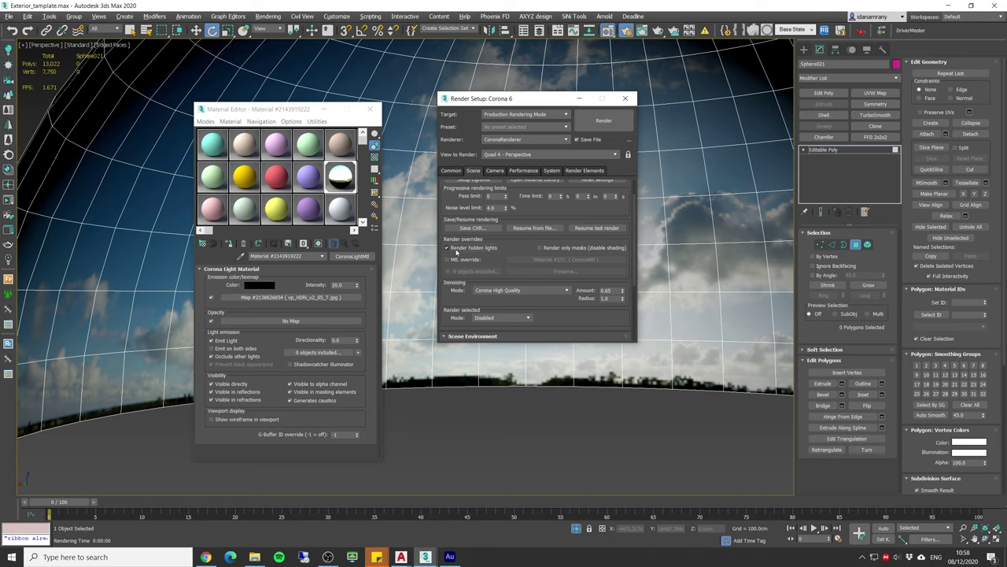